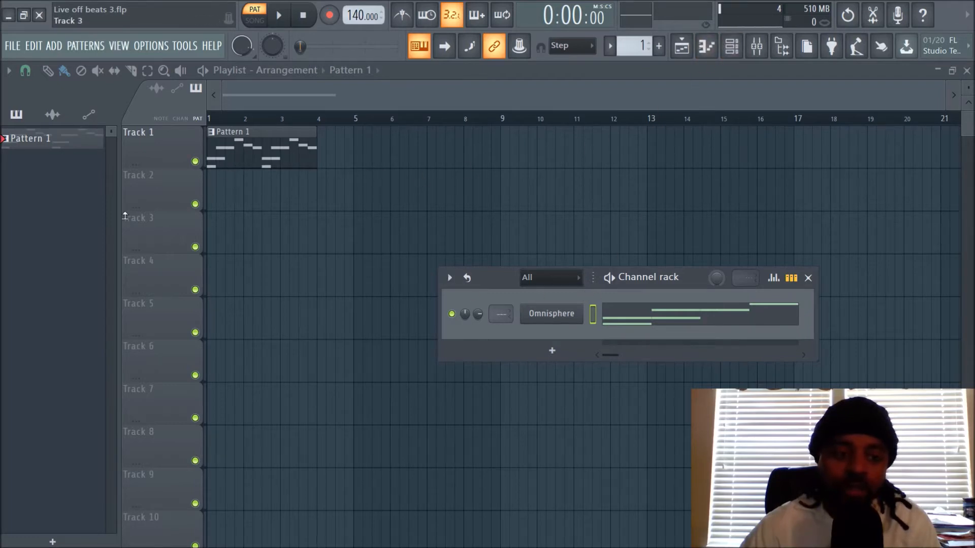
Step: Show the plugin database in the browser beside the playlist
click(52, 114)
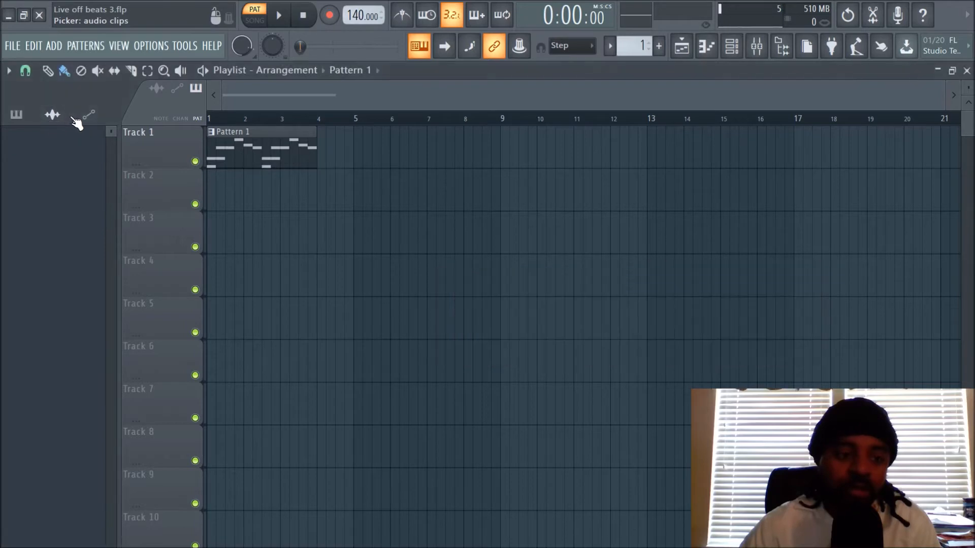
click(782, 46)
click(146, 88)
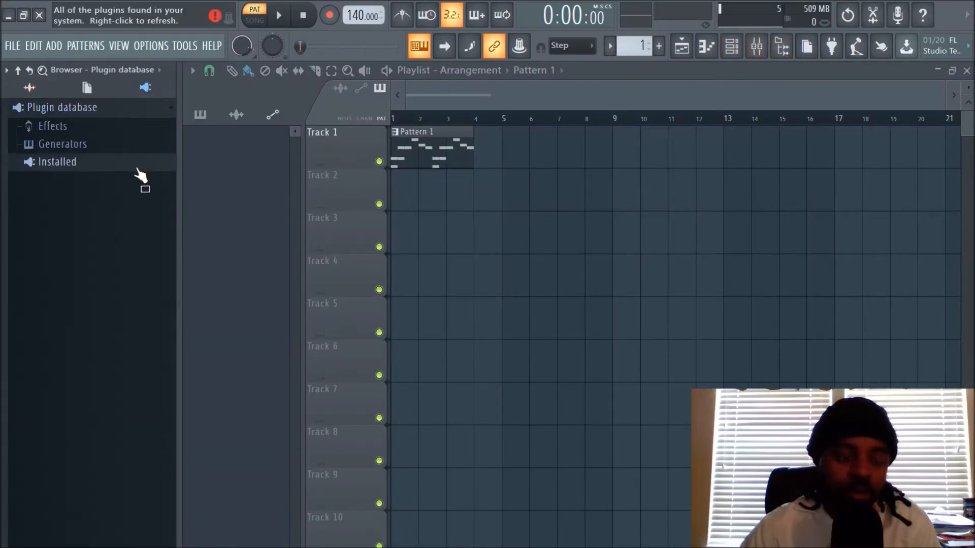
Step: Look through the installed generator plugins, examining the VST3, VST and New groups
click(29, 167)
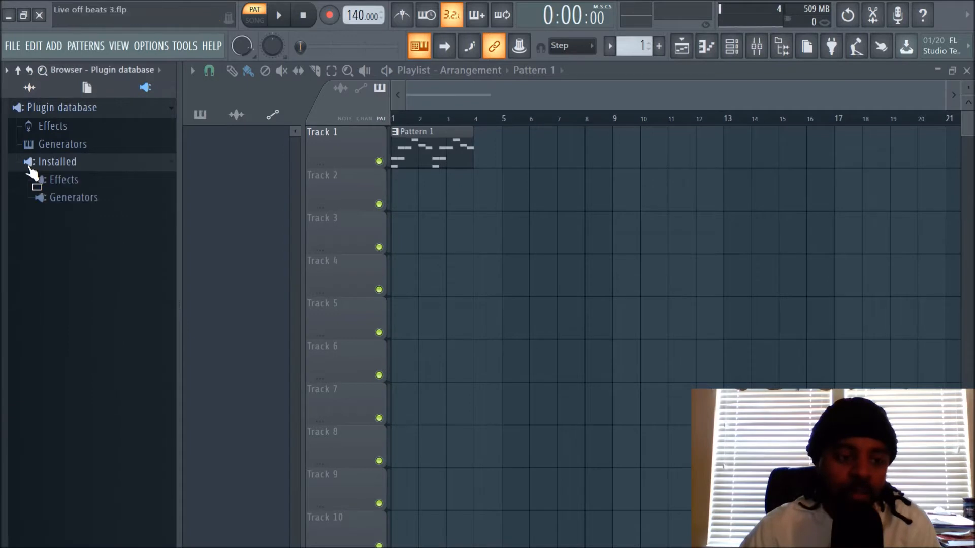
click(38, 199)
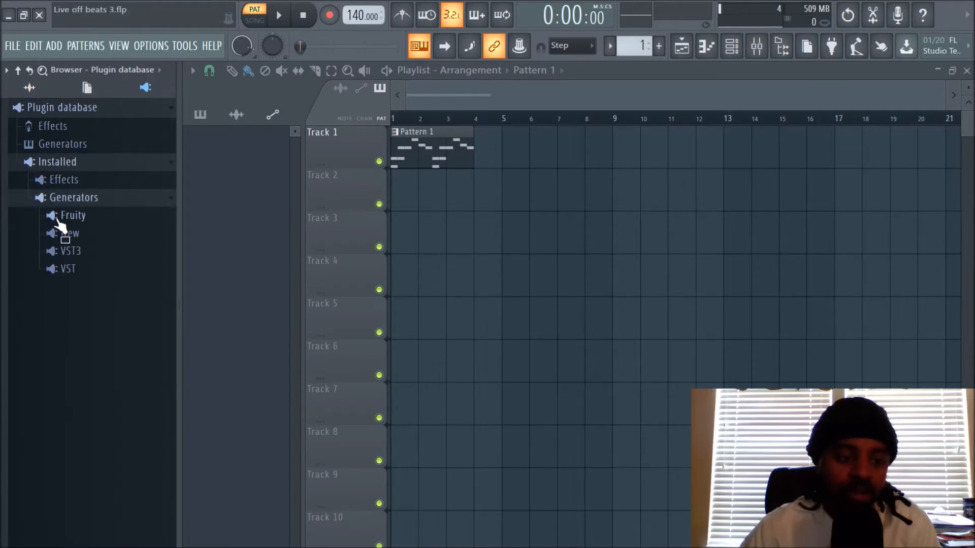
click(54, 251)
scroll(72, 233, up, 2)
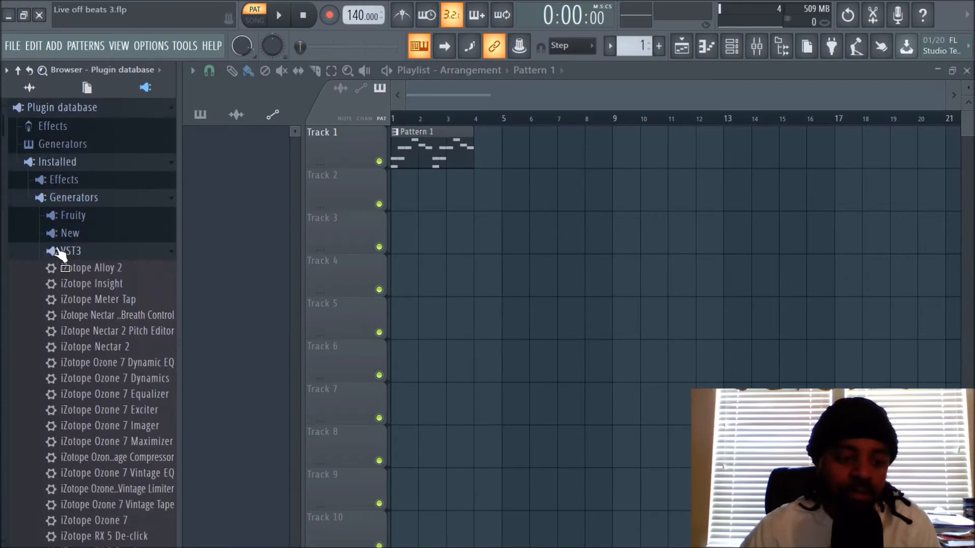
click(60, 251)
click(64, 267)
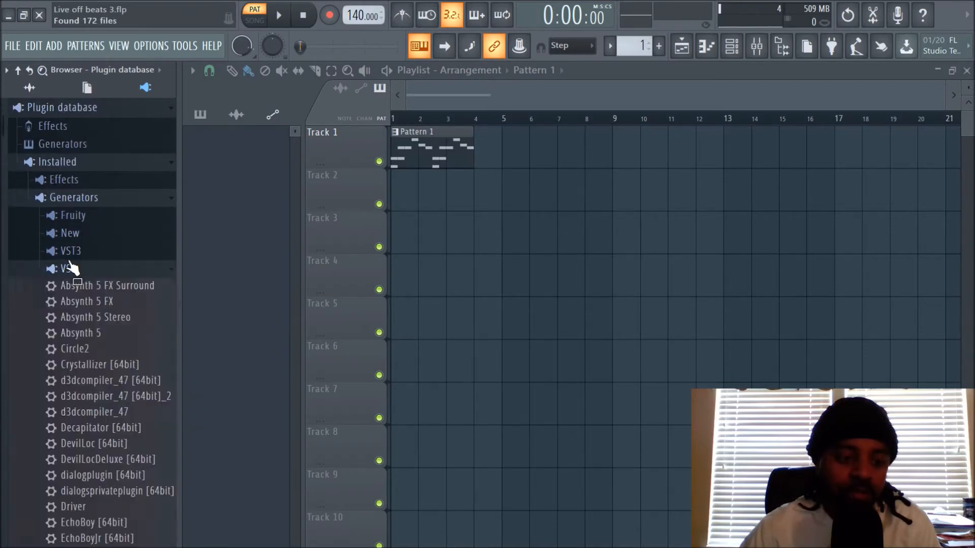
scroll(81, 245, down, 2)
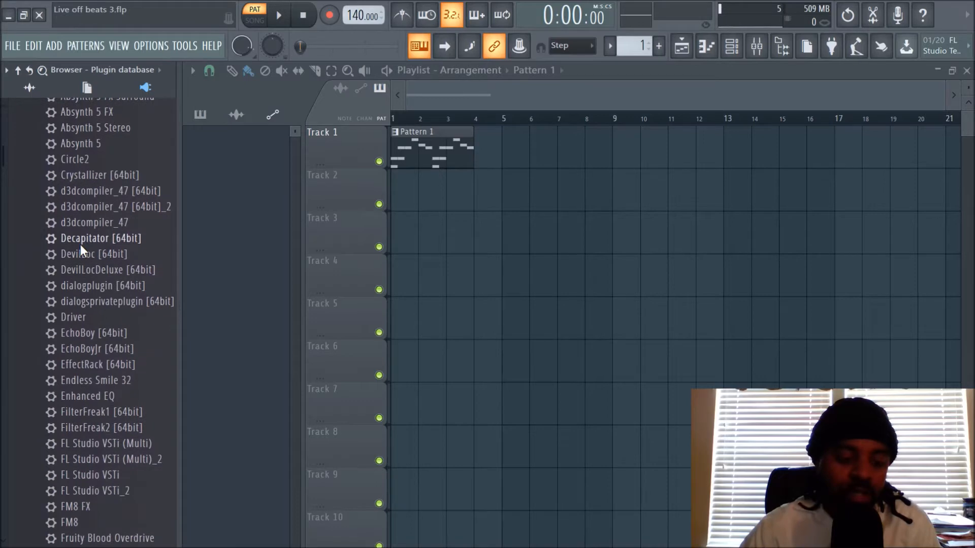
scroll(81, 245, down, 20)
scroll(80, 244, down, 20)
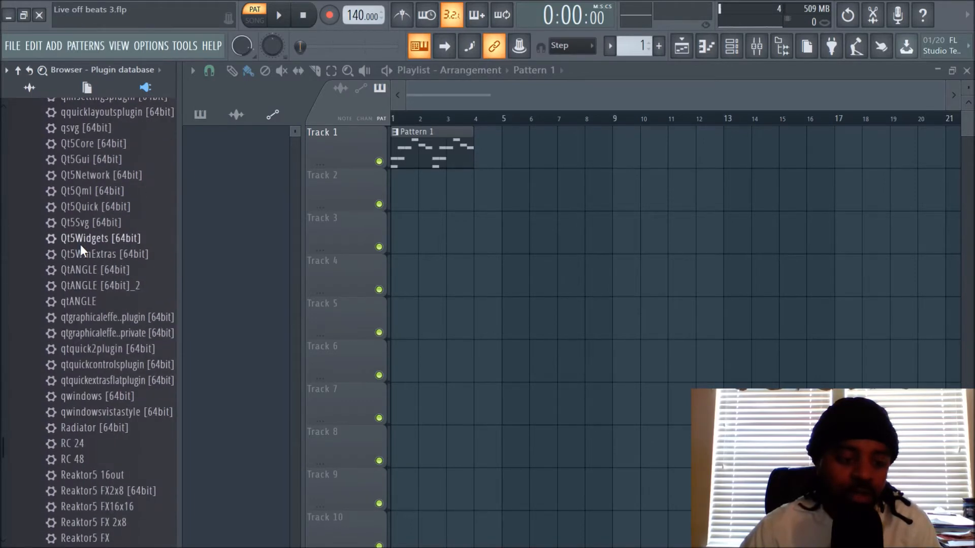
scroll(80, 245, up, 3)
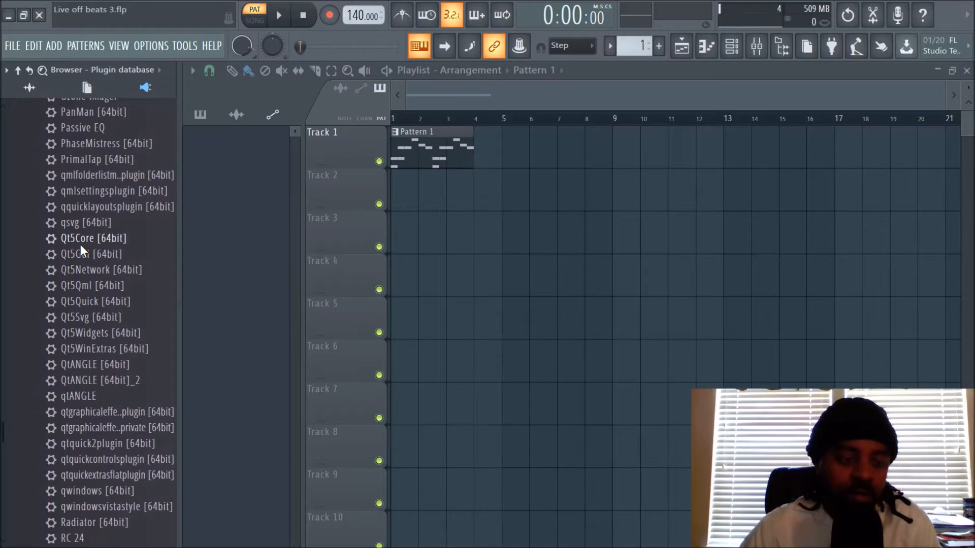
scroll(80, 245, up, 12)
scroll(80, 245, up, 20)
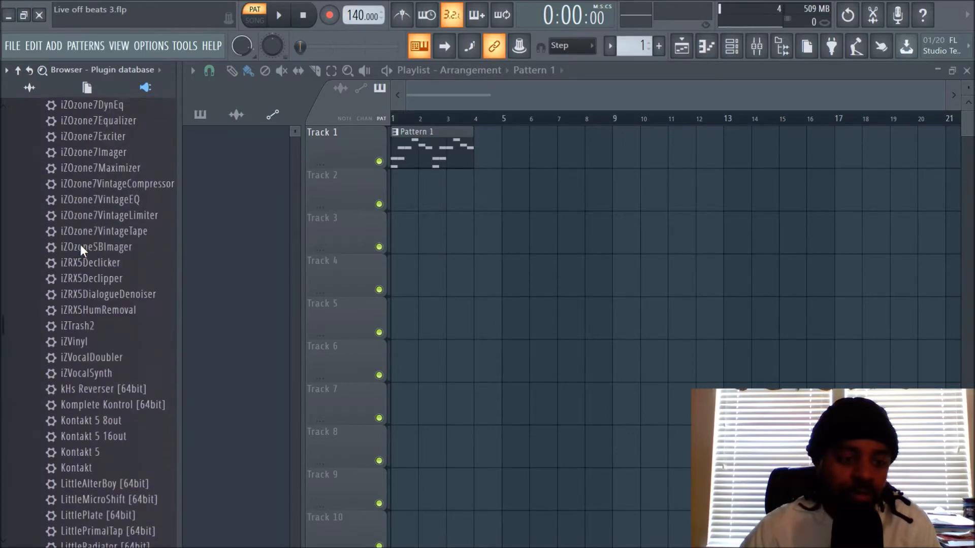
scroll(81, 245, up, 10)
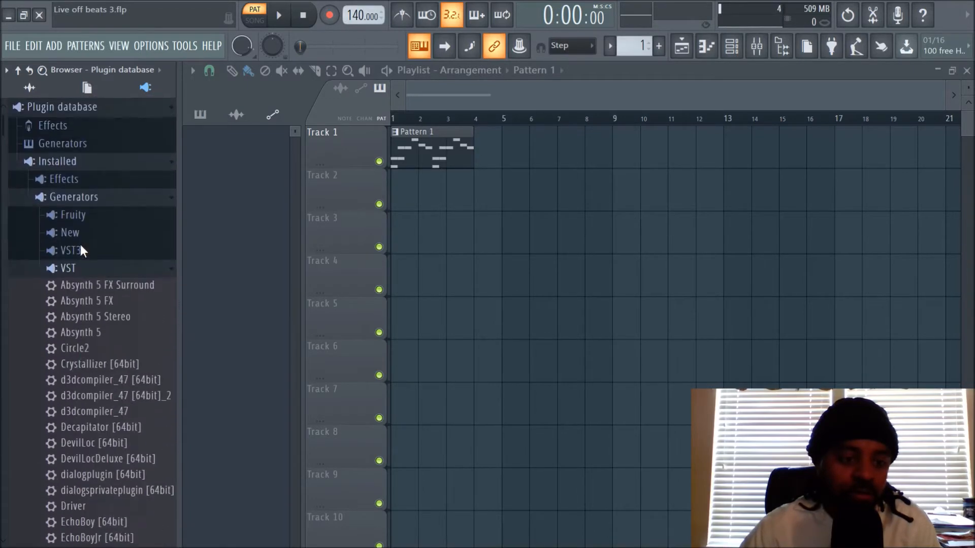
click(78, 268)
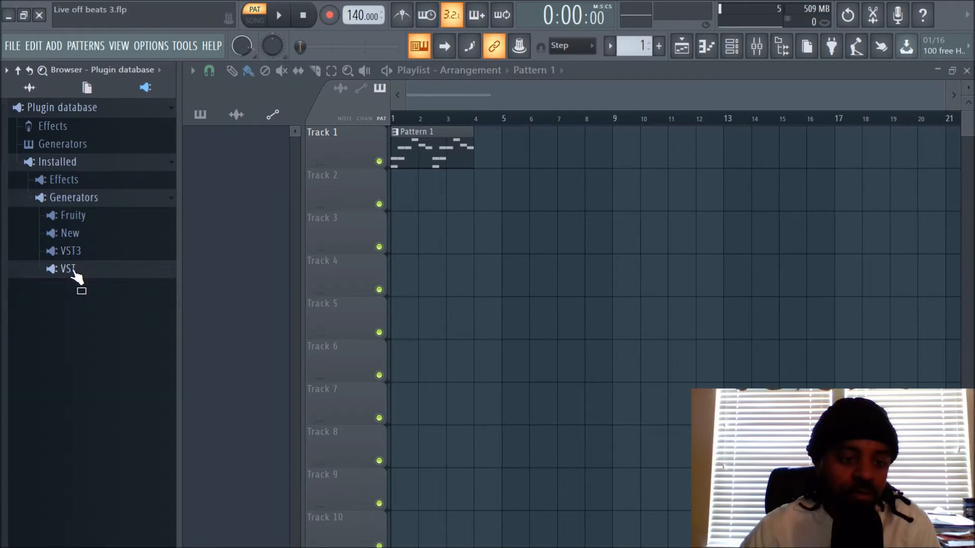
click(71, 233)
click(71, 233)
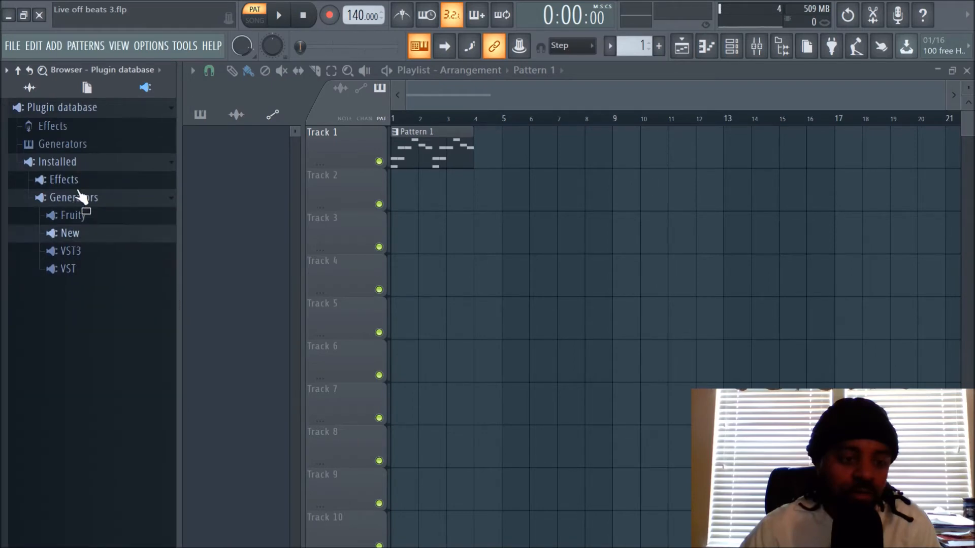
Step: Add Omnisphere from the Synth special generators to playlist Track 2 as an instrument track
click(74, 163)
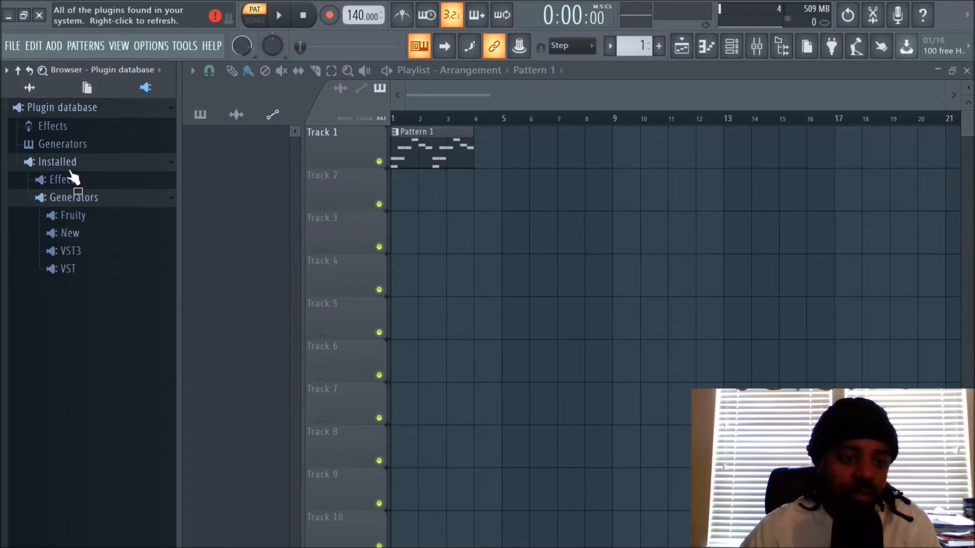
click(73, 151)
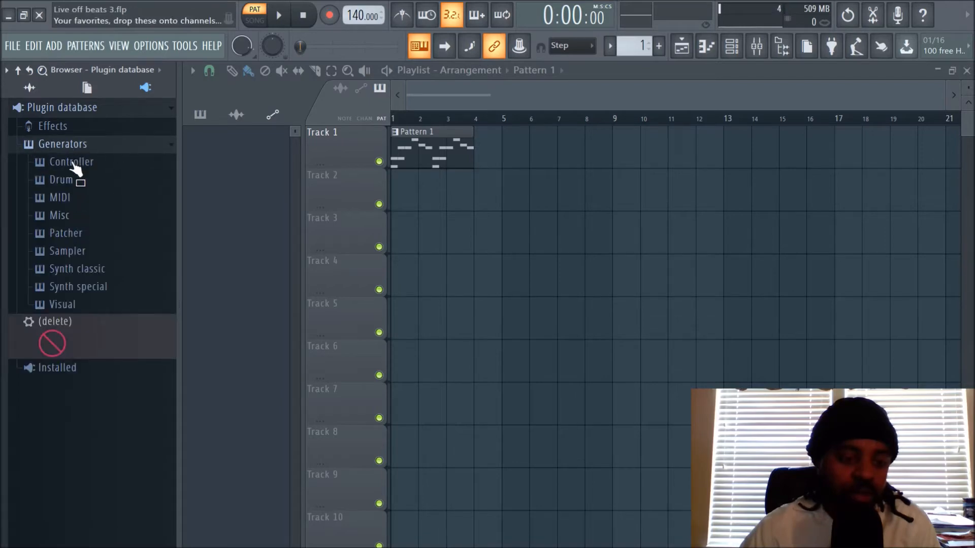
click(89, 288)
scroll(119, 286, down, 4)
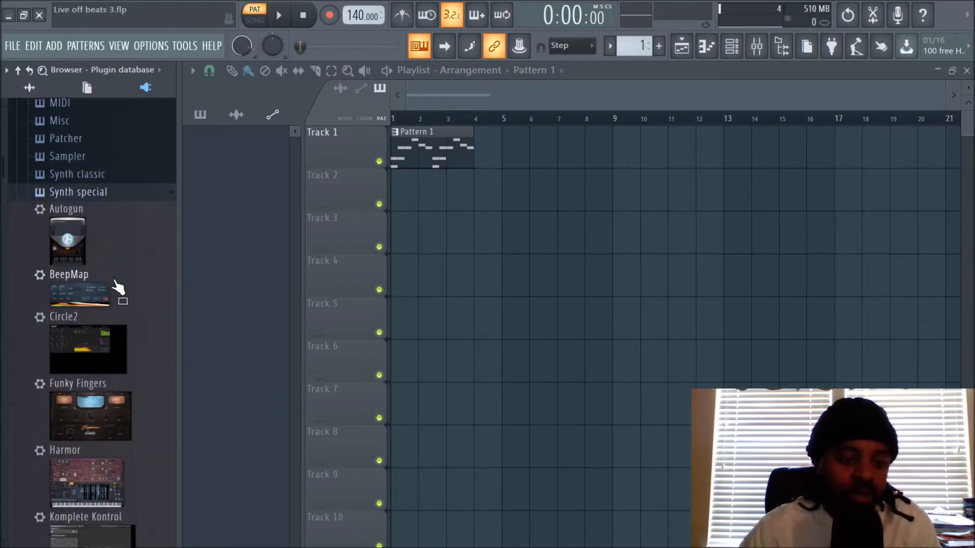
scroll(119, 286, down, 5)
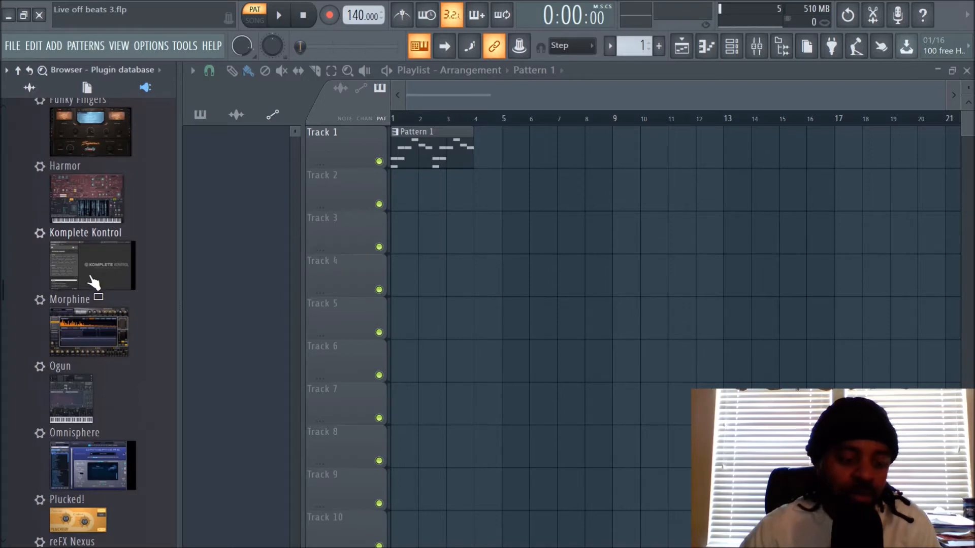
click(96, 466)
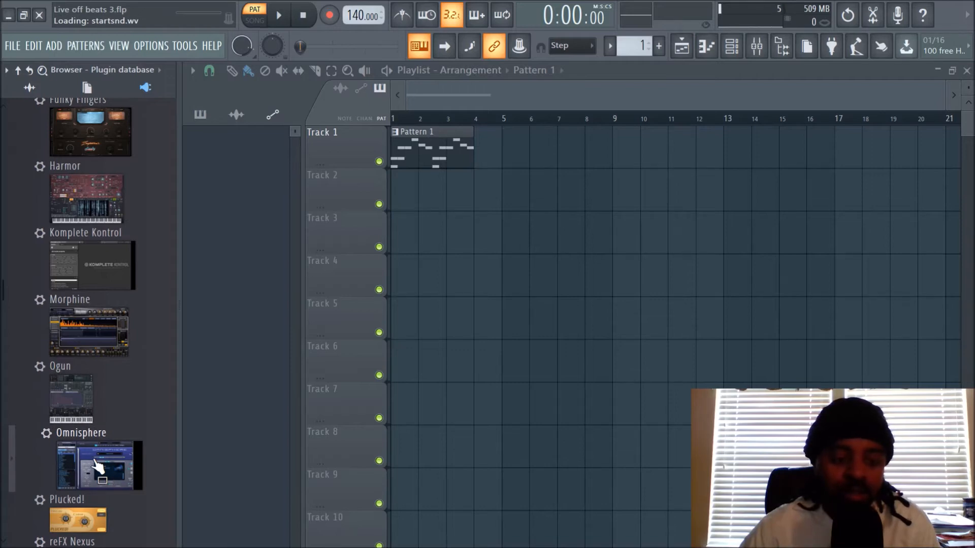
drag(96, 467, 355, 184)
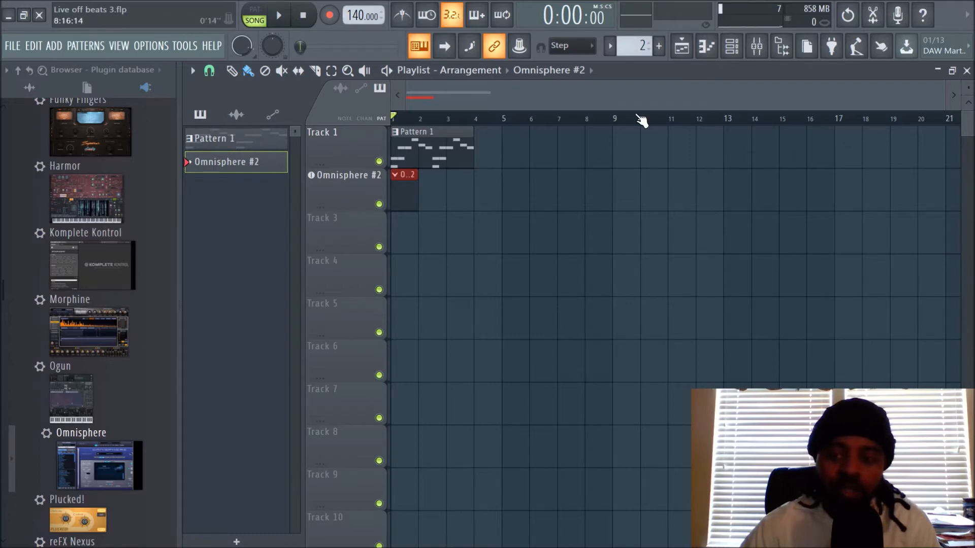
Step: Examine the new Omnisphere #2 channel in the channel rack and its linked track in the mixer
click(732, 47)
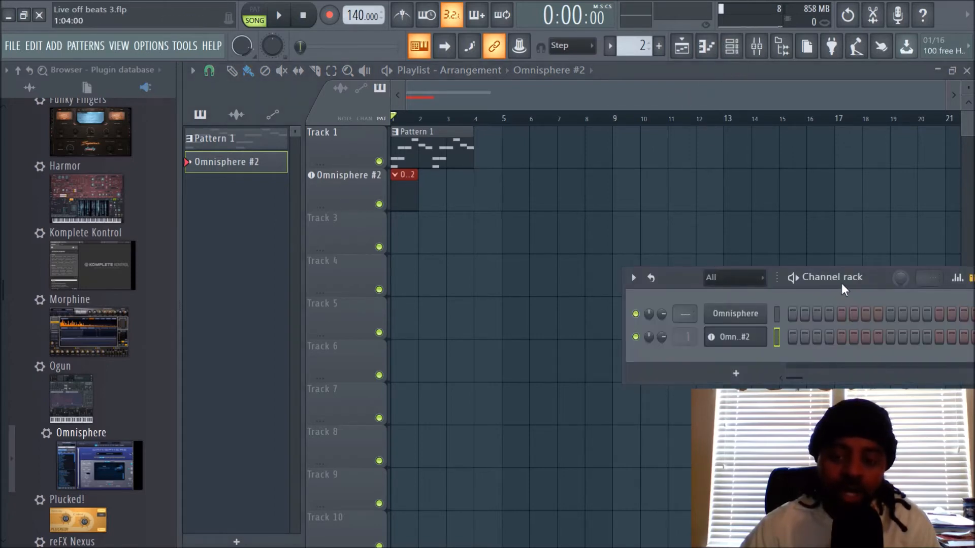
drag(869, 278, 650, 242)
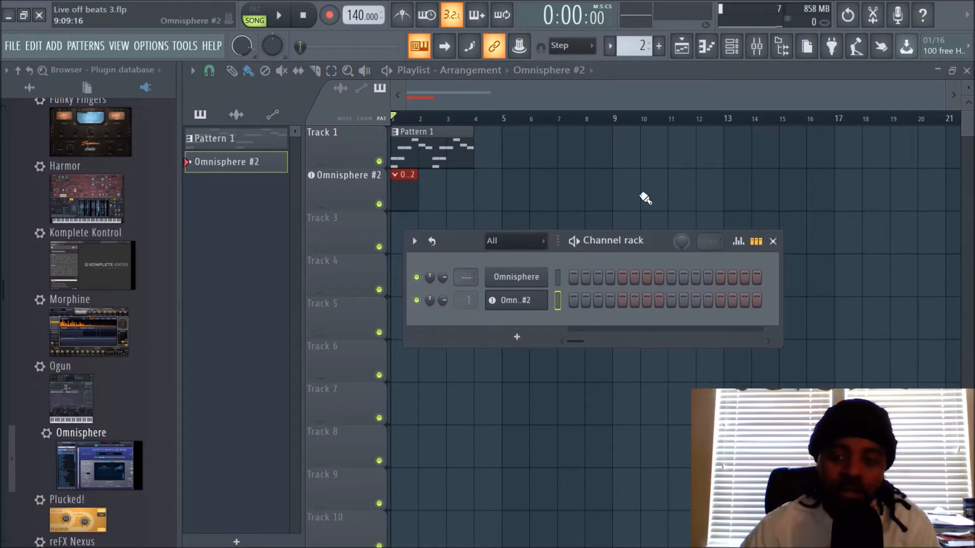
click(756, 51)
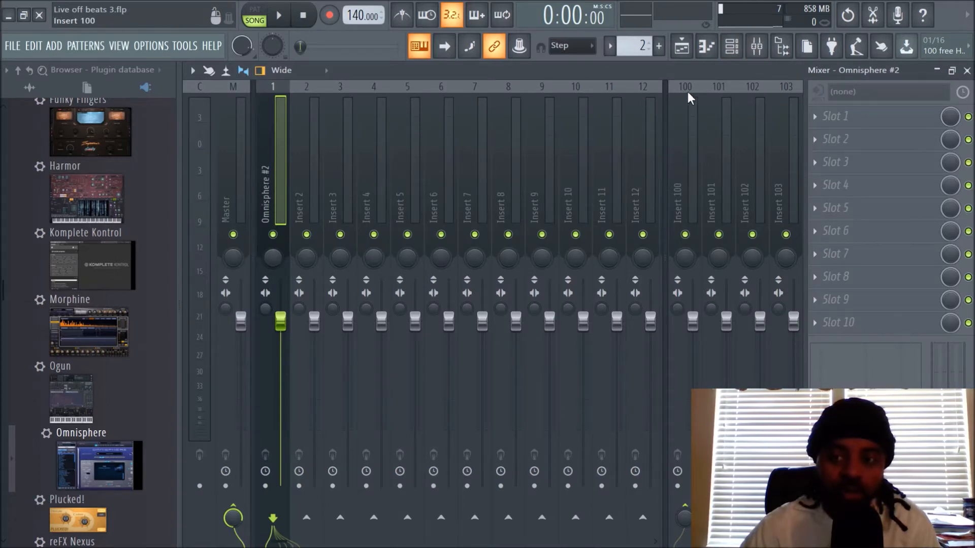
click(732, 48)
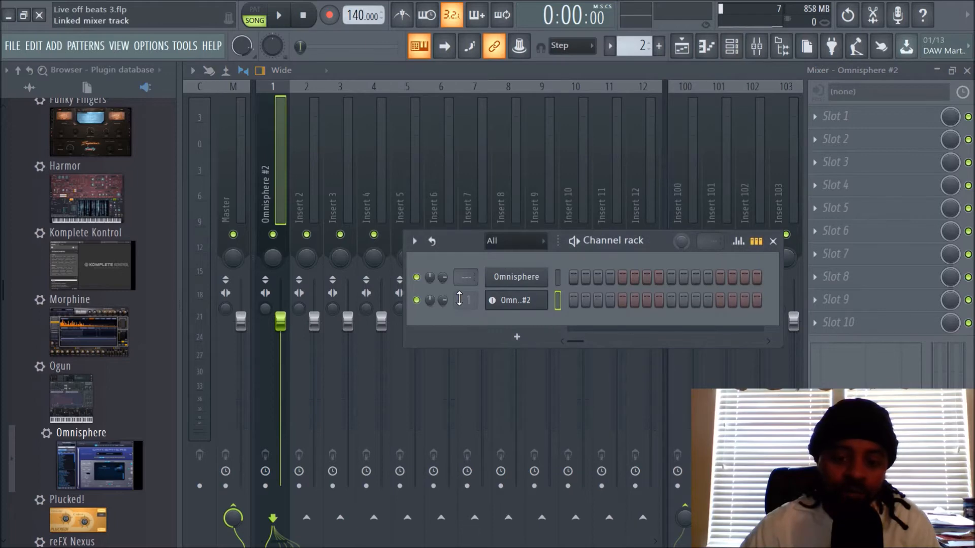
Step: Reassign the Omnisphere #2 channel to other mixer inserts, including insert 6, and return to the playlist
drag(459, 301, 466, 304)
click(732, 48)
click(734, 50)
drag(464, 302, 465, 300)
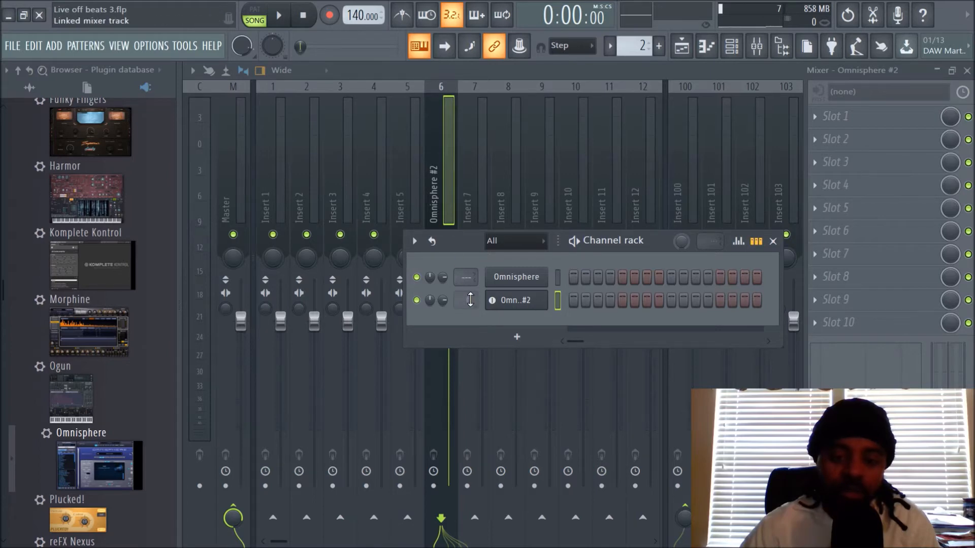
drag(470, 300, 470, 305)
click(681, 46)
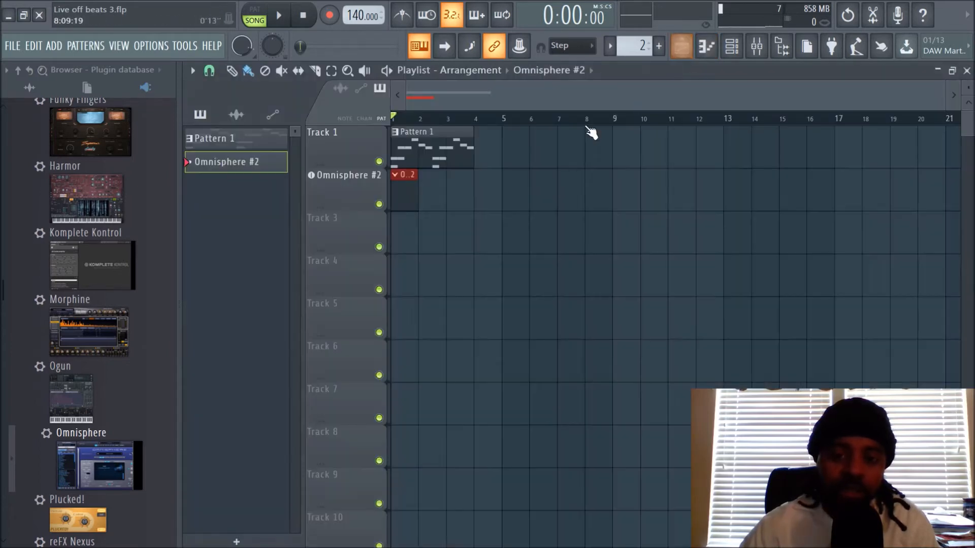
Step: Rename the Omnisphere #2 playlist track as Pad
right_click(337, 172)
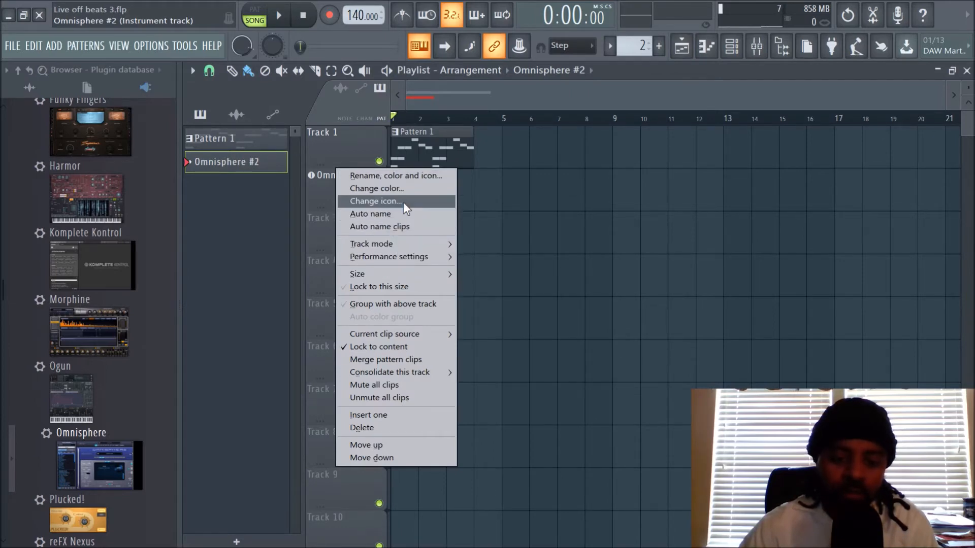
click(404, 178)
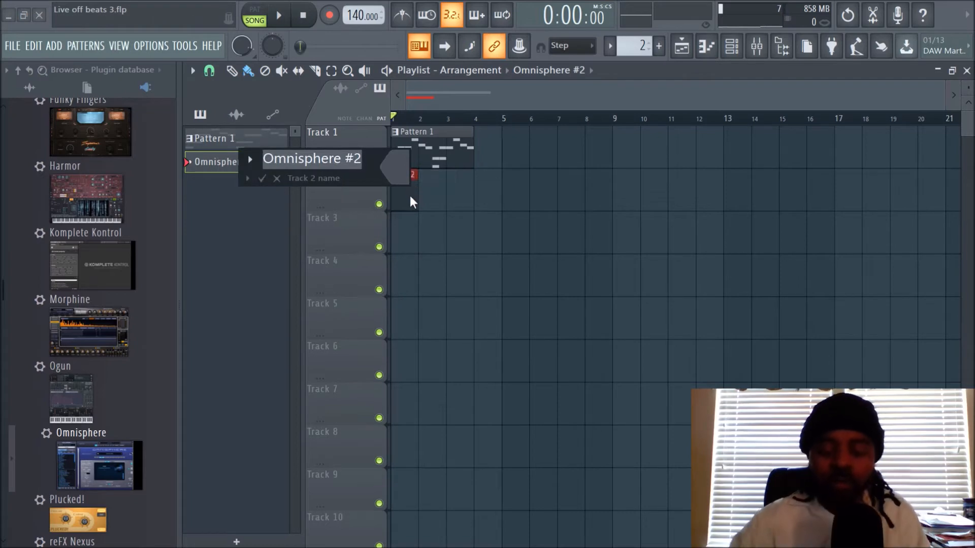
key(BackSpace)
text(Pad)
key(Return)
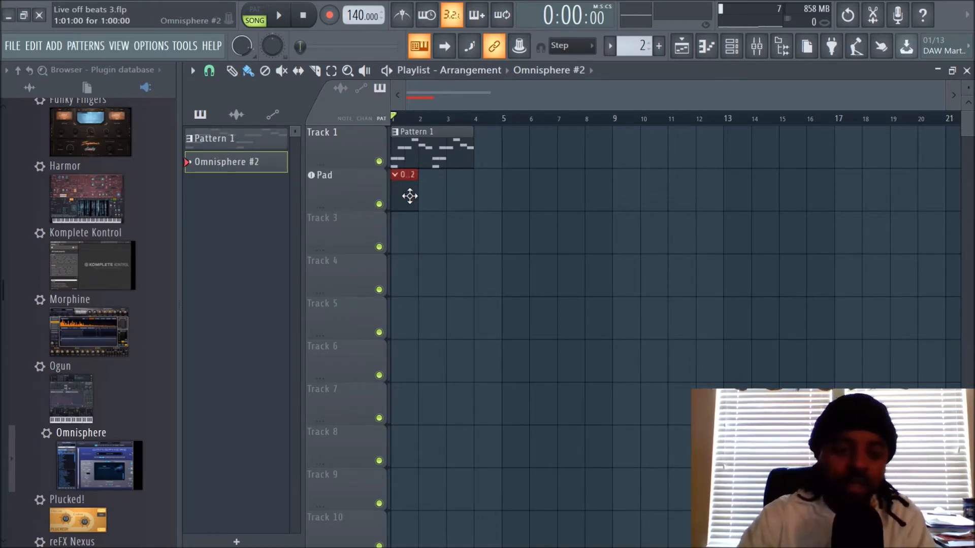
Step: Color the Pad playlist track orange (red 255, green 128, blue 0) using the basic colors
right_click(347, 187)
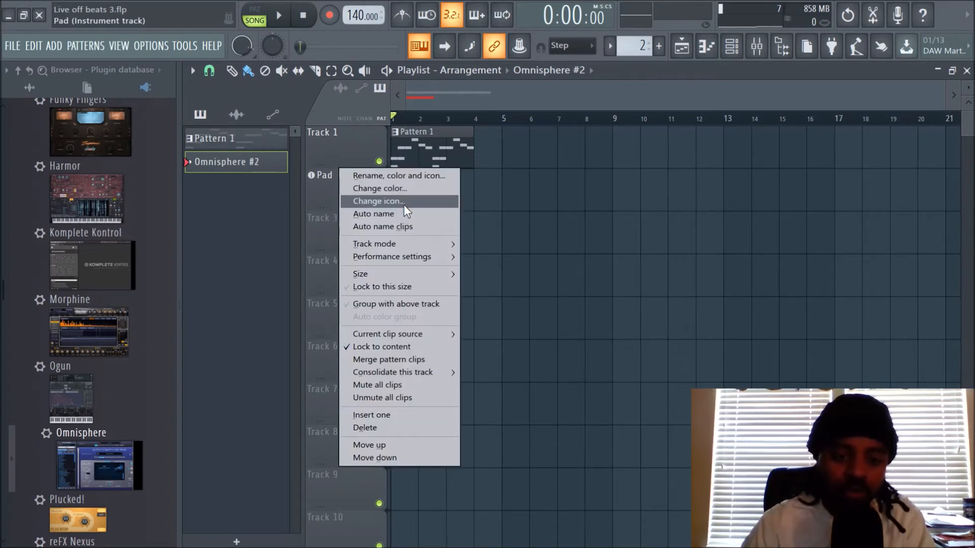
click(407, 177)
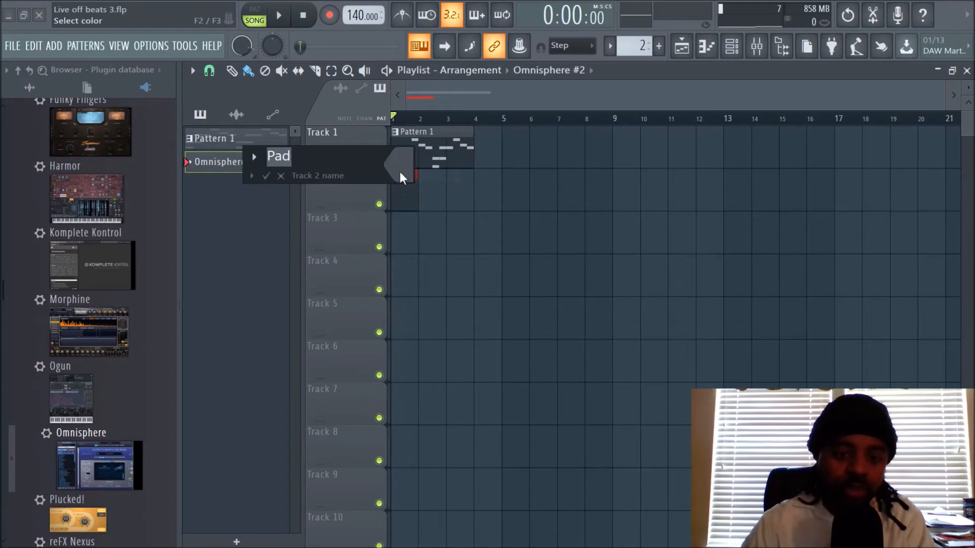
click(407, 178)
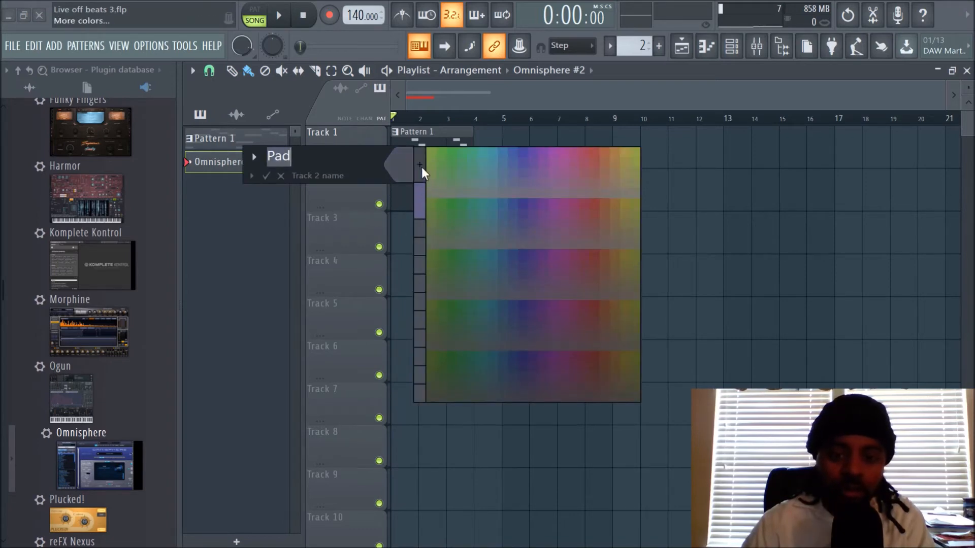
click(421, 166)
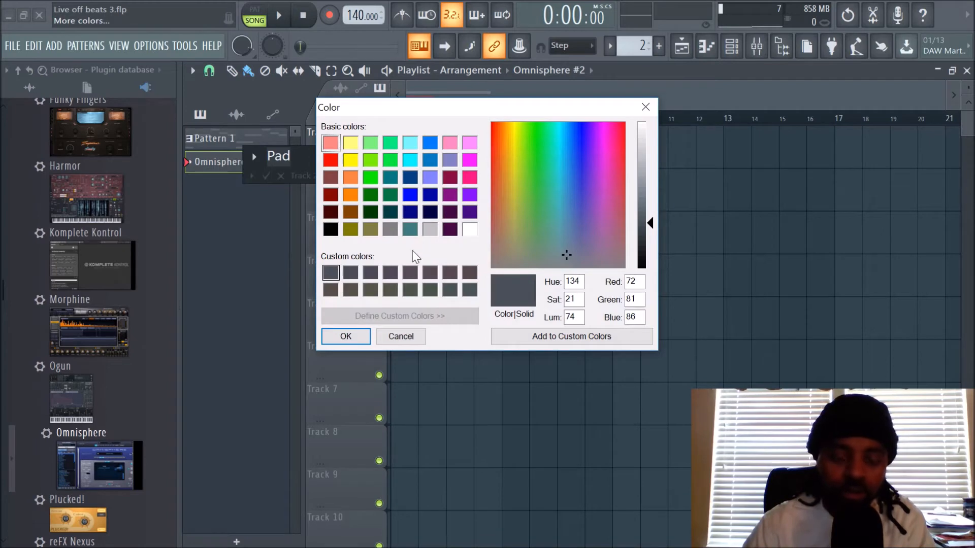
click(351, 194)
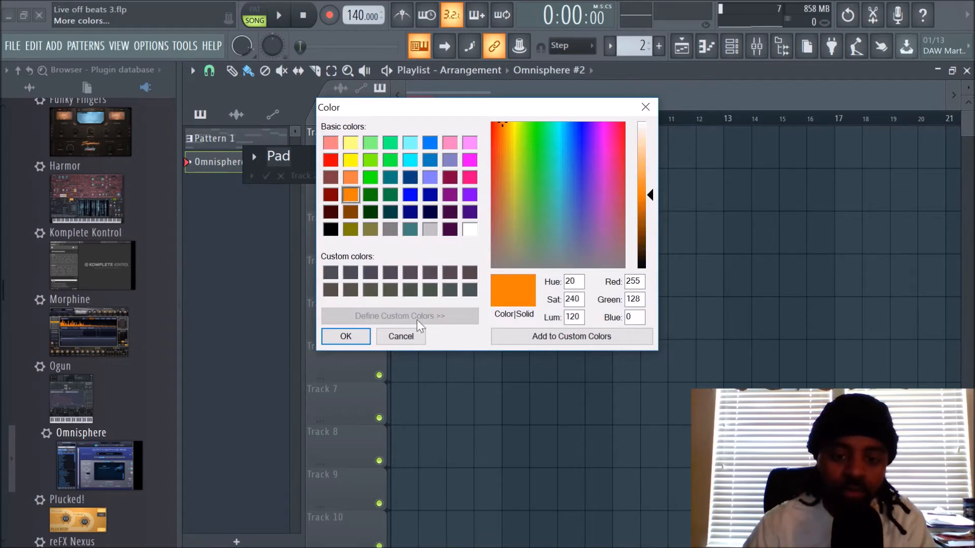
click(359, 338)
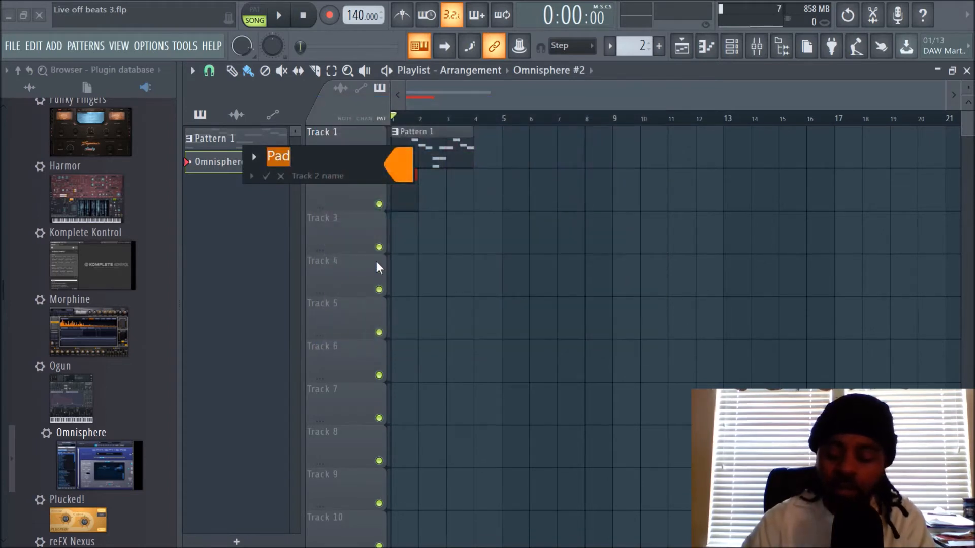
key(Return)
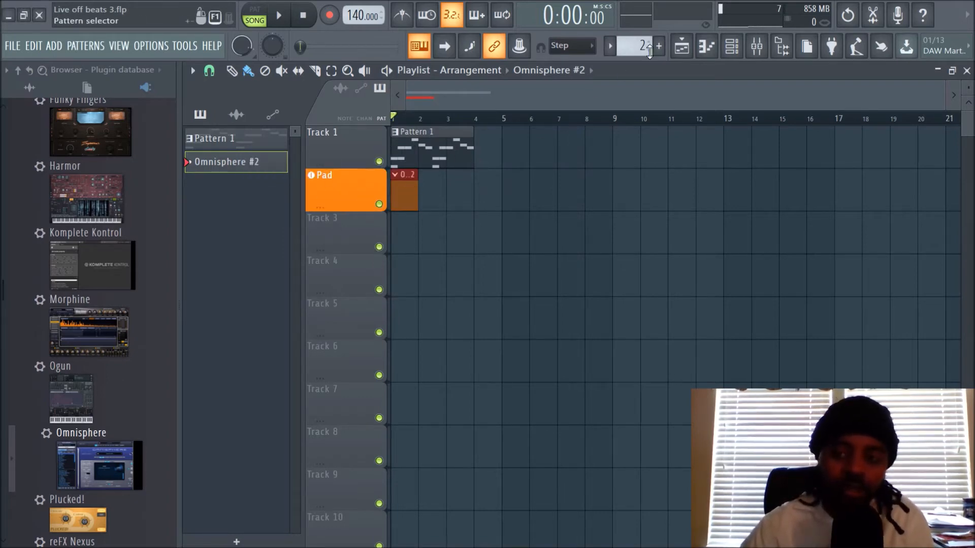
Step: Examine the renamed Pad channel in the channel rack and its linked track in the mixer
click(732, 46)
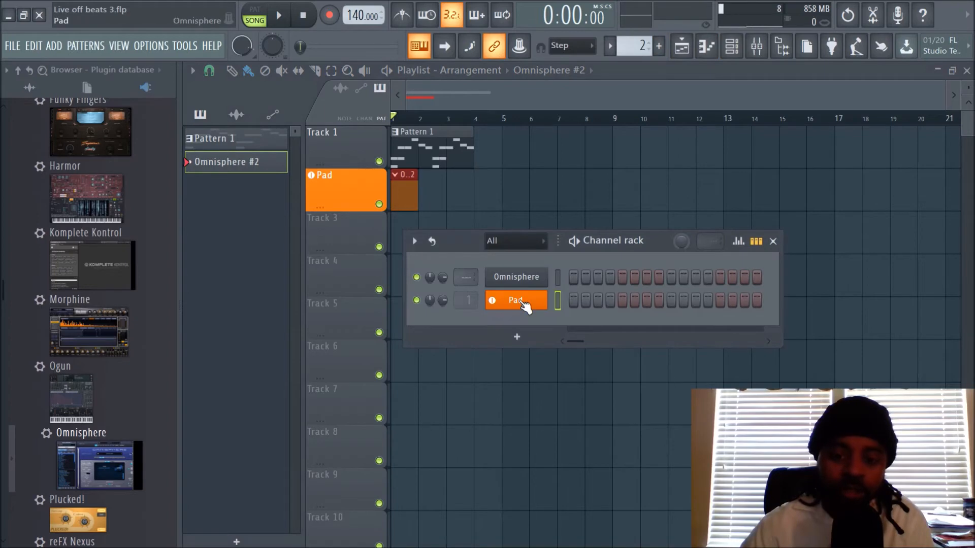
click(756, 46)
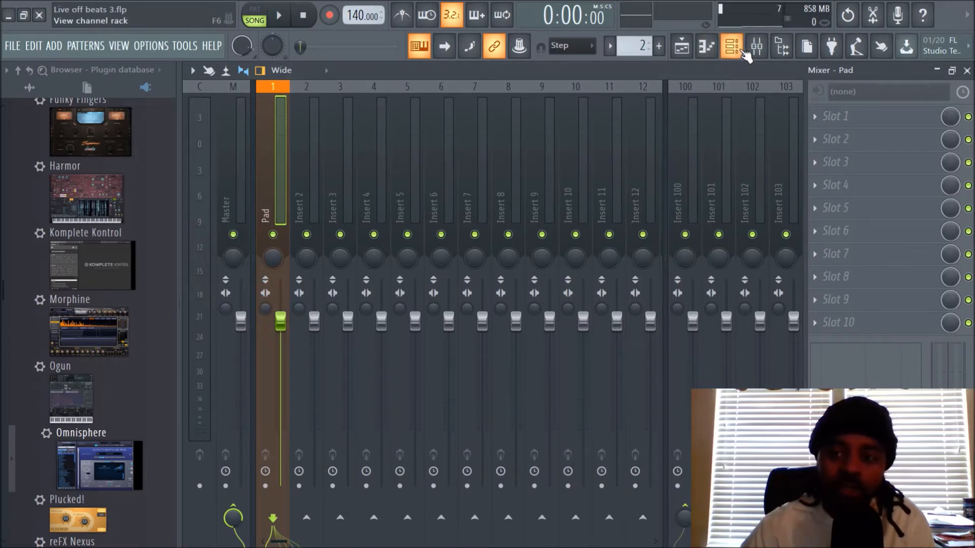
click(689, 57)
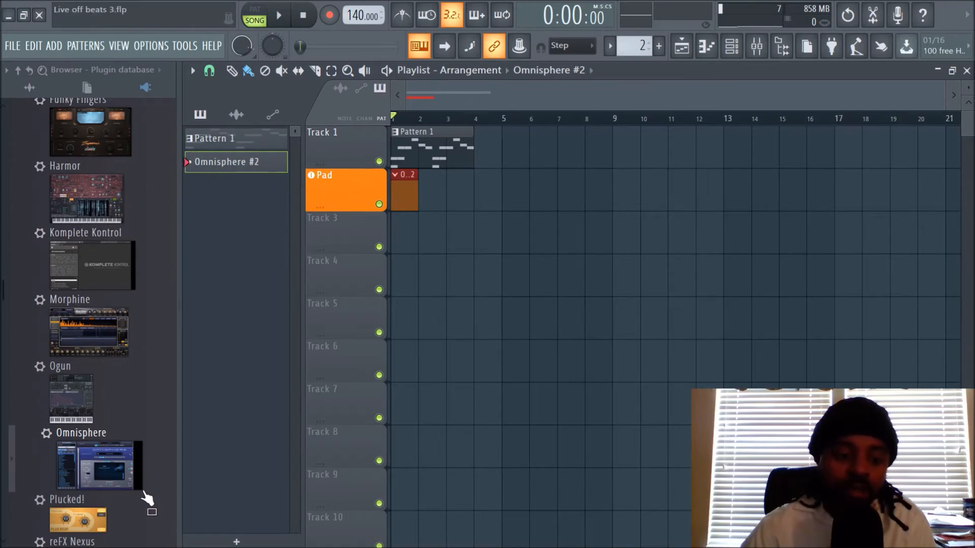
scroll(96, 244, up, 3)
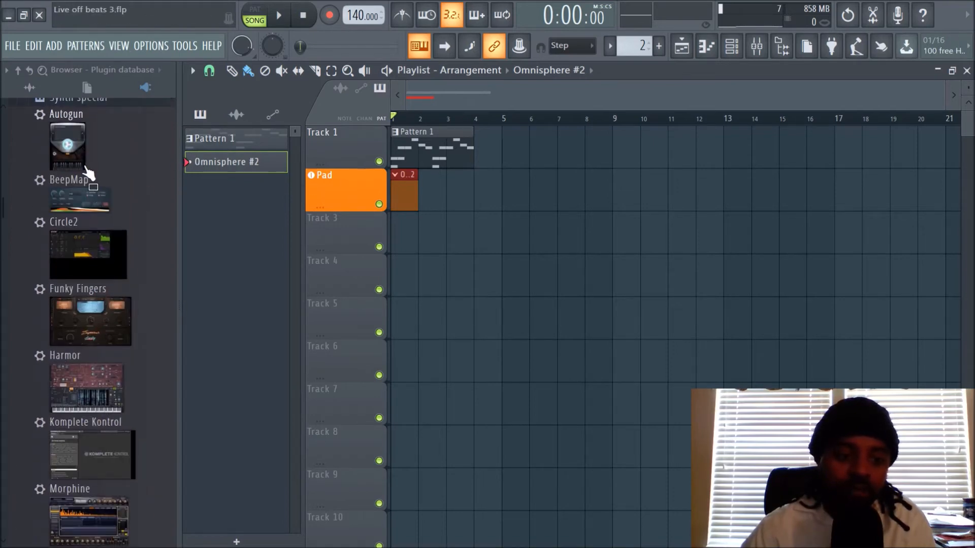
scroll(87, 262, down, 3)
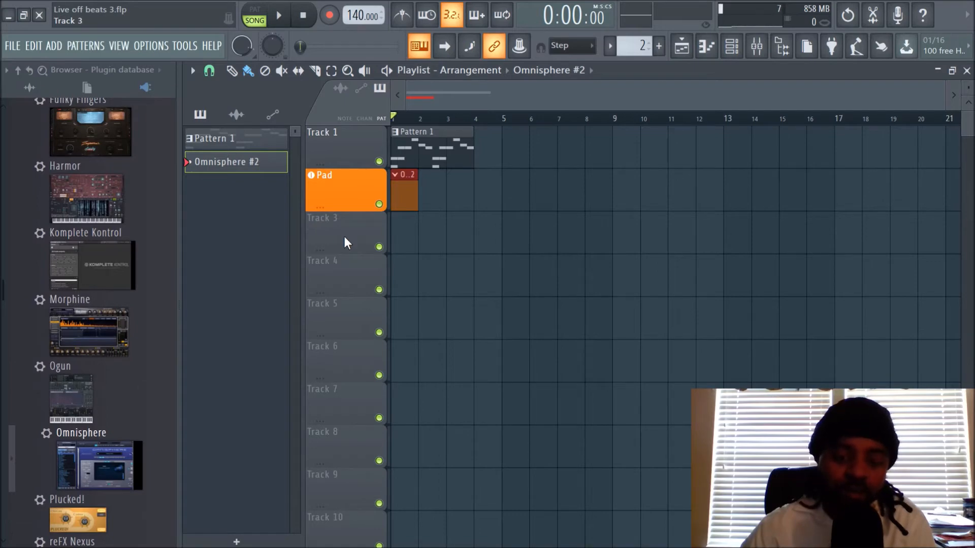
click(750, 49)
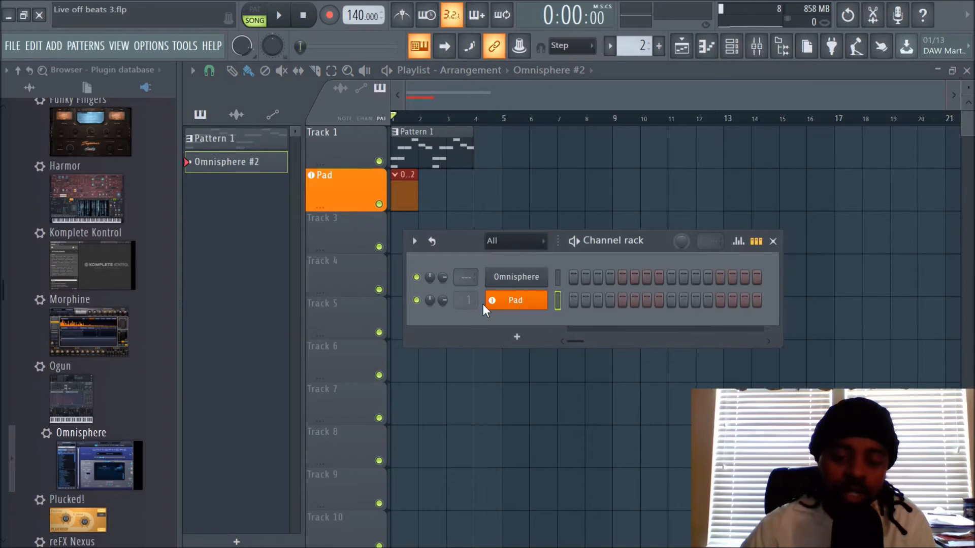
click(754, 56)
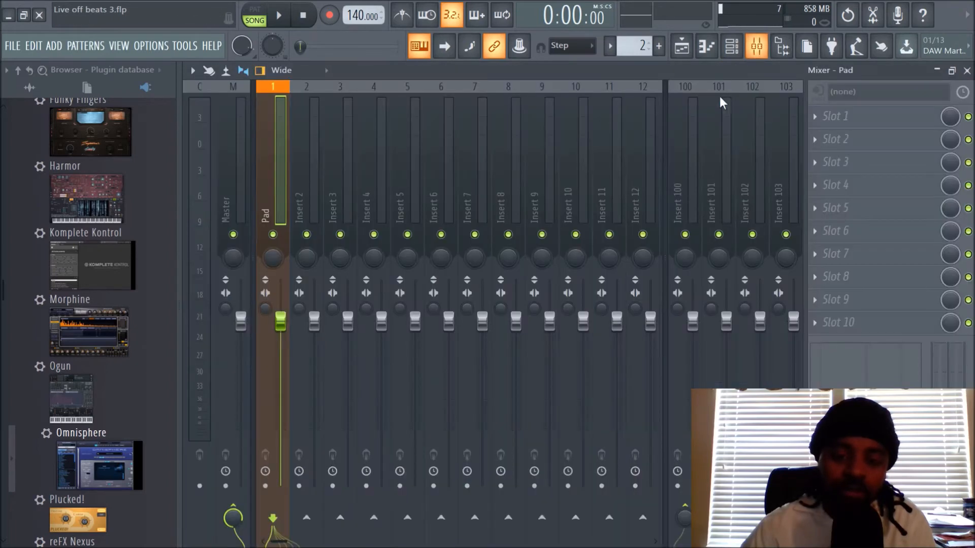
Step: Reassign the Pad channel to other mixer inserts, including insert 3, and return it to insert 1 while viewing the mixer
click(735, 50)
scroll(460, 303, up, 4)
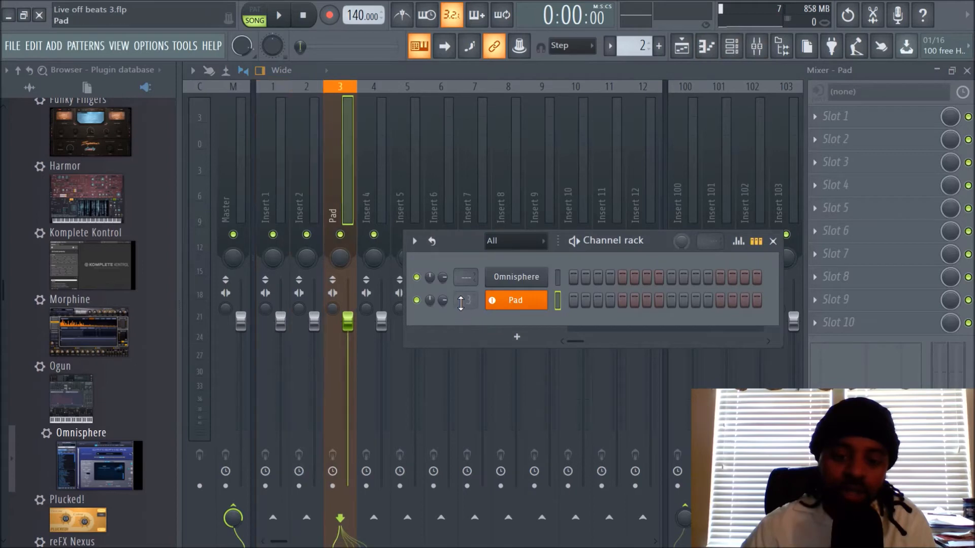
scroll(460, 303, up, 3)
scroll(461, 303, up, 4)
scroll(461, 303, down, 6)
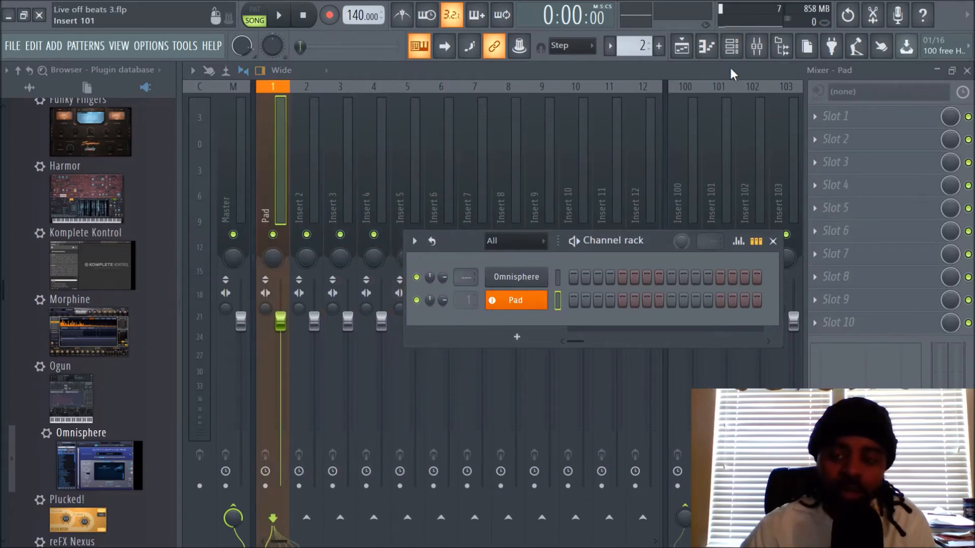
Step: Return to the playlist and extend the Omnisphere #2 clip on the Pad track to just before bar 7
click(681, 46)
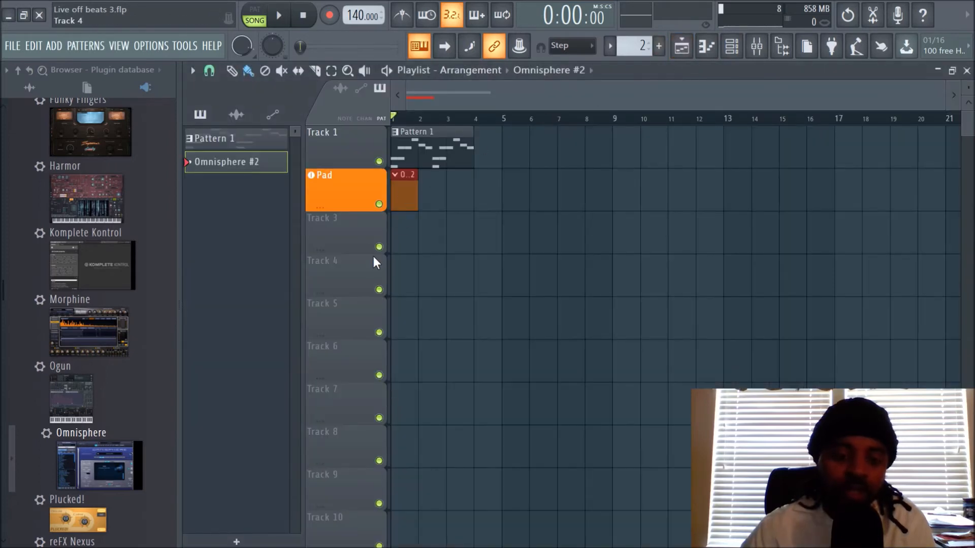
click(732, 47)
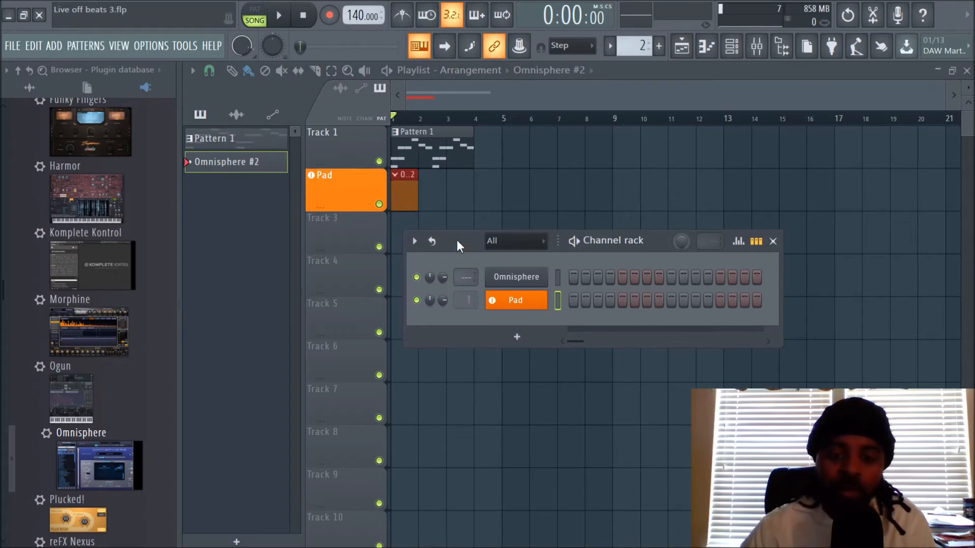
drag(417, 190, 550, 191)
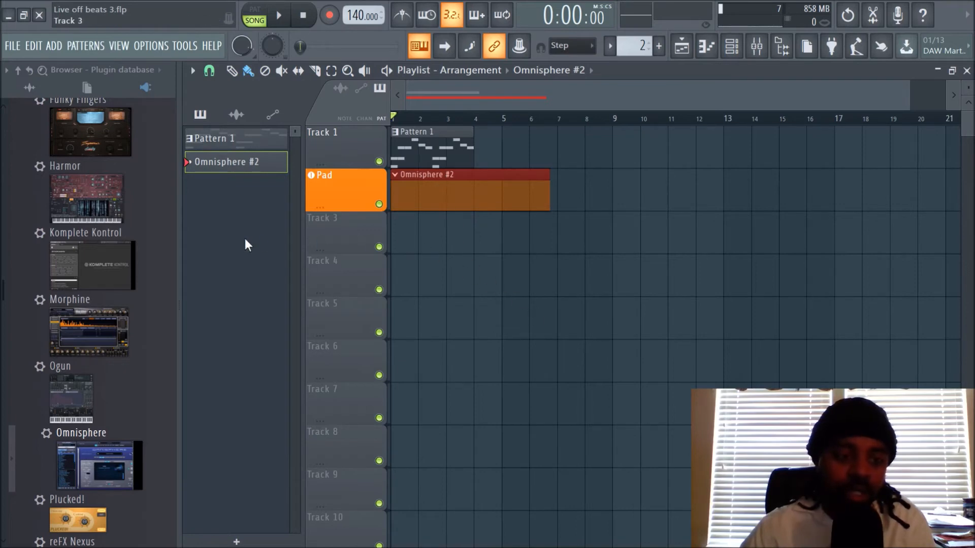
Step: Add Piano Loop 1 144bpm from the 2019 Break Through Vol. 3 Keys folder to playlist Track 3 as an audio track
click(37, 89)
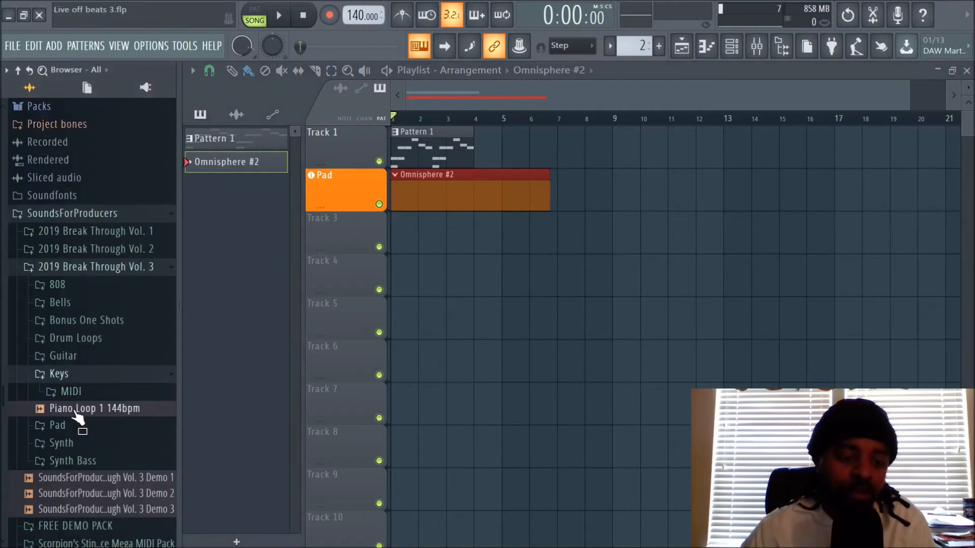
drag(77, 417, 354, 237)
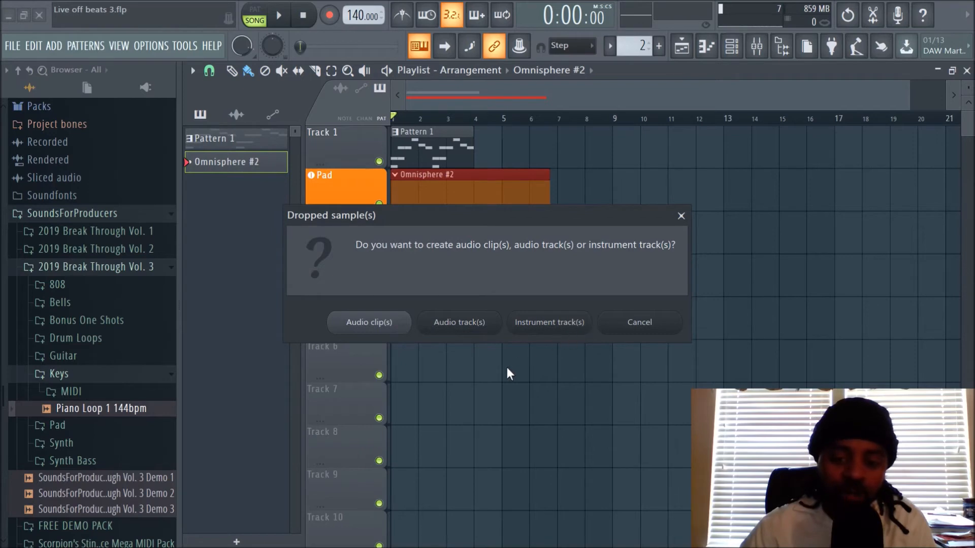
click(468, 332)
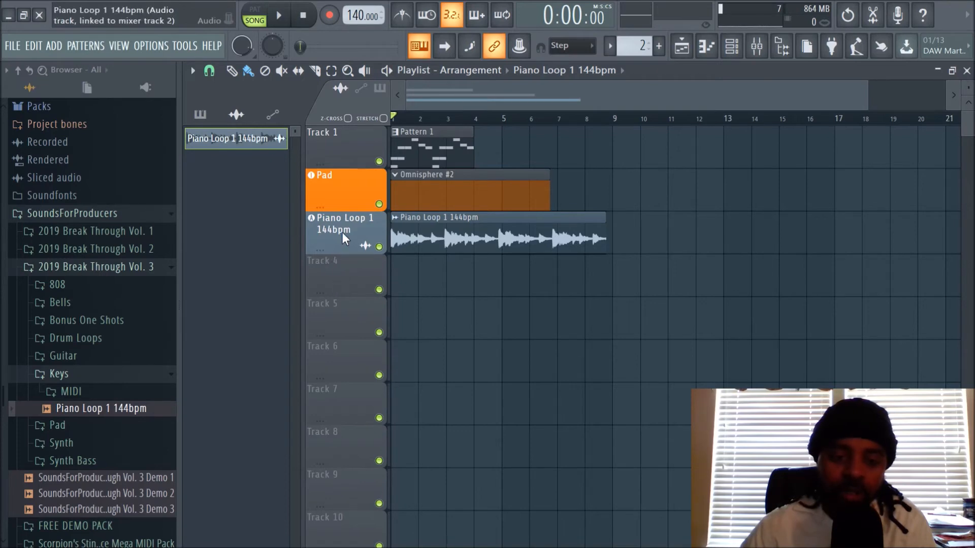
Step: Show the channel rack with its filter set to All channels
click(732, 45)
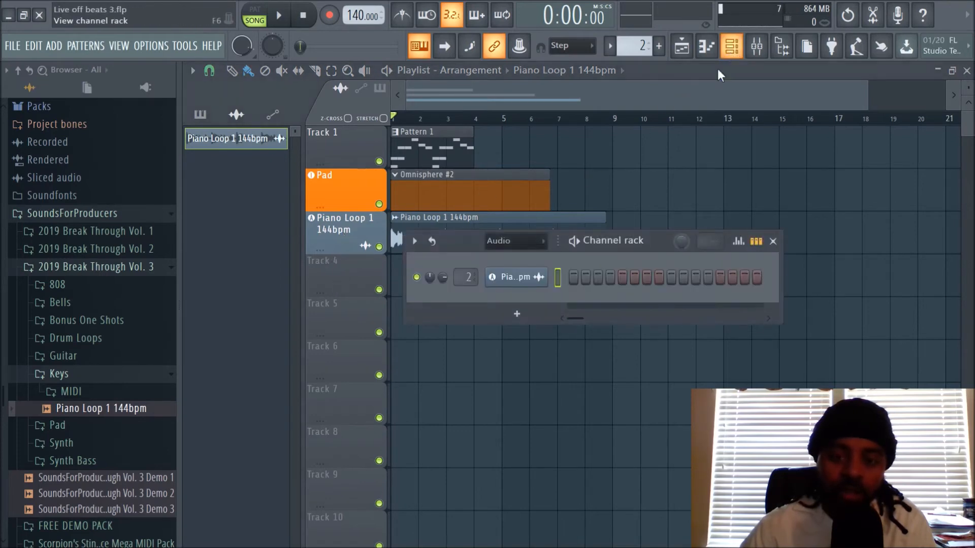
click(541, 241)
click(530, 255)
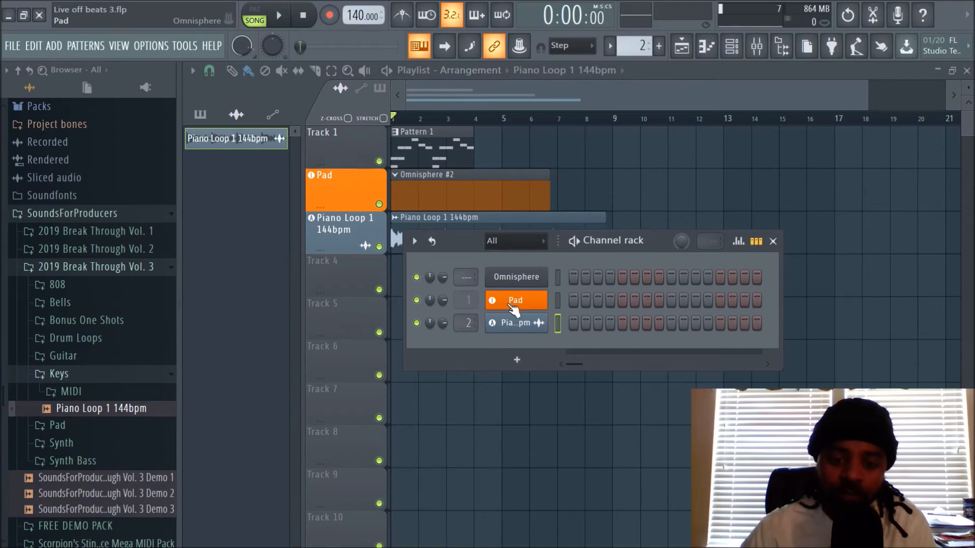
Step: Route the original Omnisphere channel to other mixer inserts, including insert 4, then reset its routing to Master and return to the playlist
scroll(464, 279, up, 2)
scroll(464, 279, down, 2)
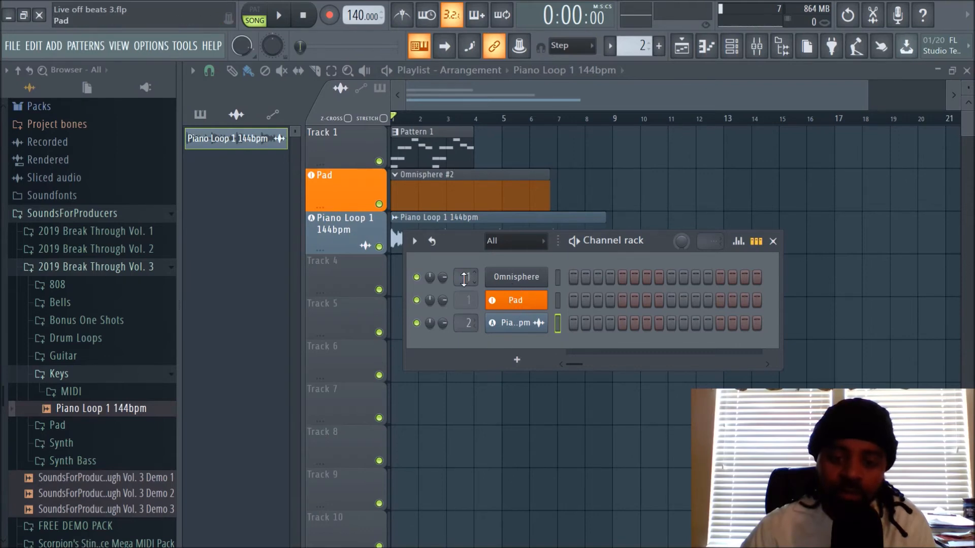
click(757, 47)
click(731, 47)
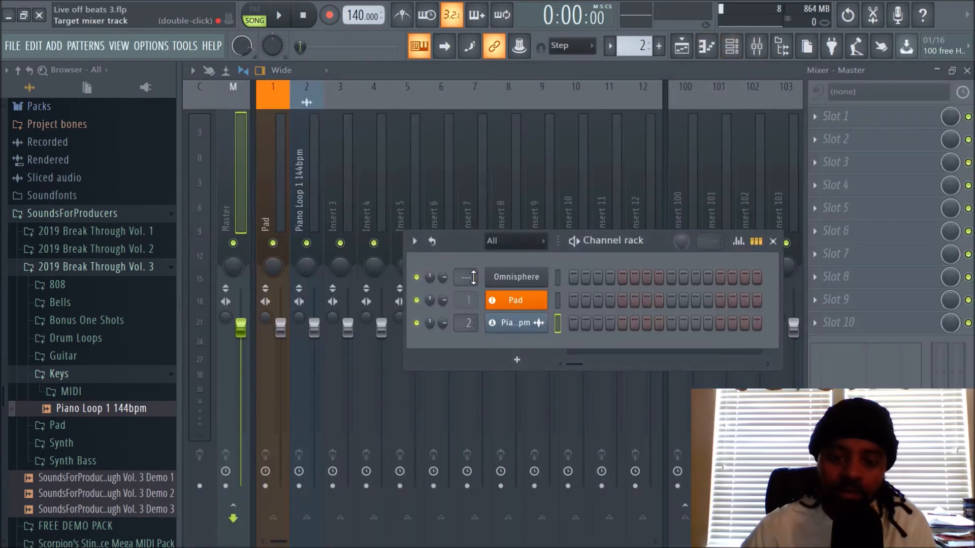
scroll(473, 277, up, 4)
scroll(474, 277, up, 1)
scroll(473, 277, down, 4)
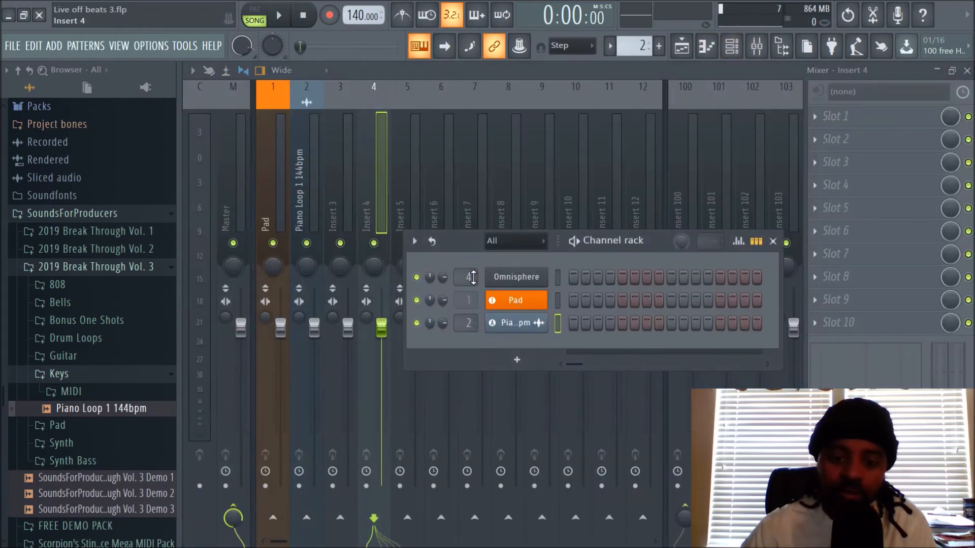
scroll(473, 277, down, 1)
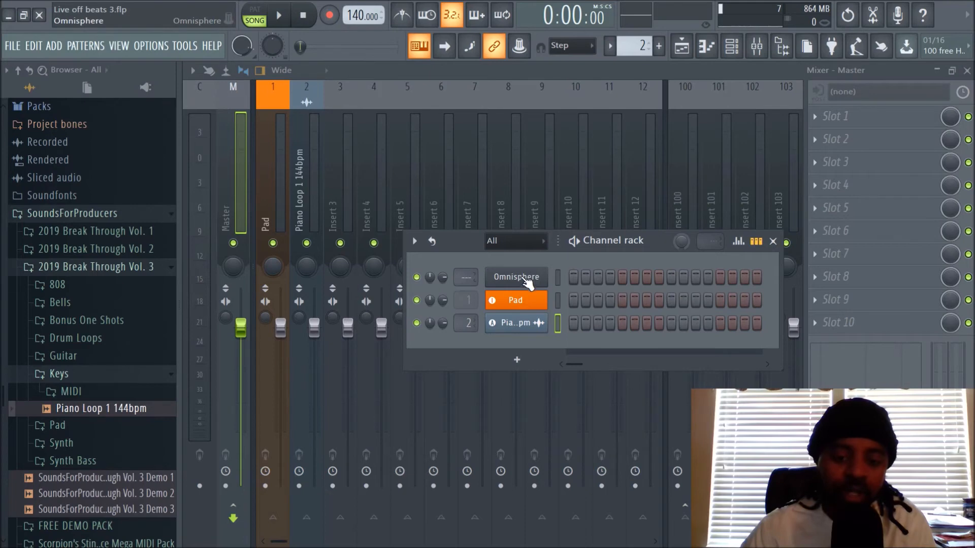
click(682, 46)
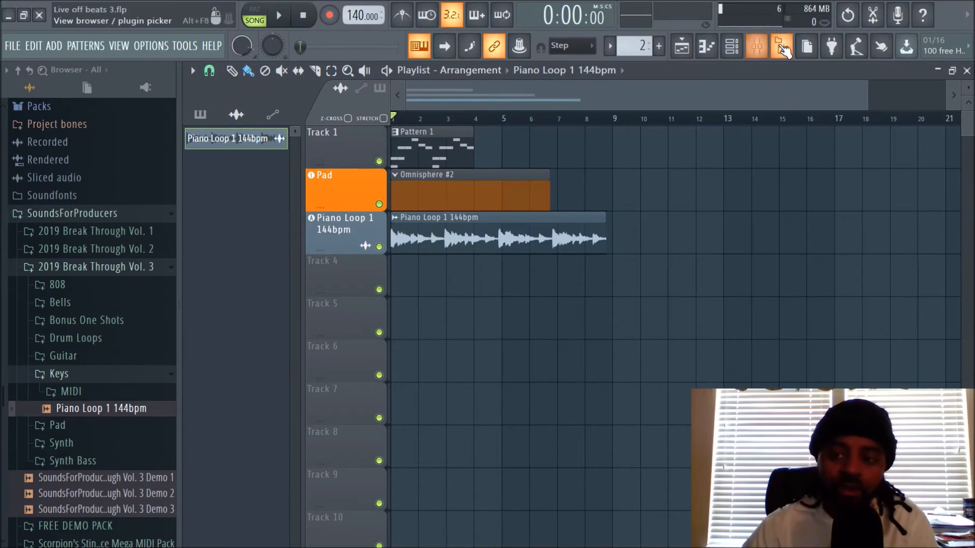
Step: Hide the browser and examine the Piano Loop 1 144bpm audio channel and its linked mixer track 2
click(784, 47)
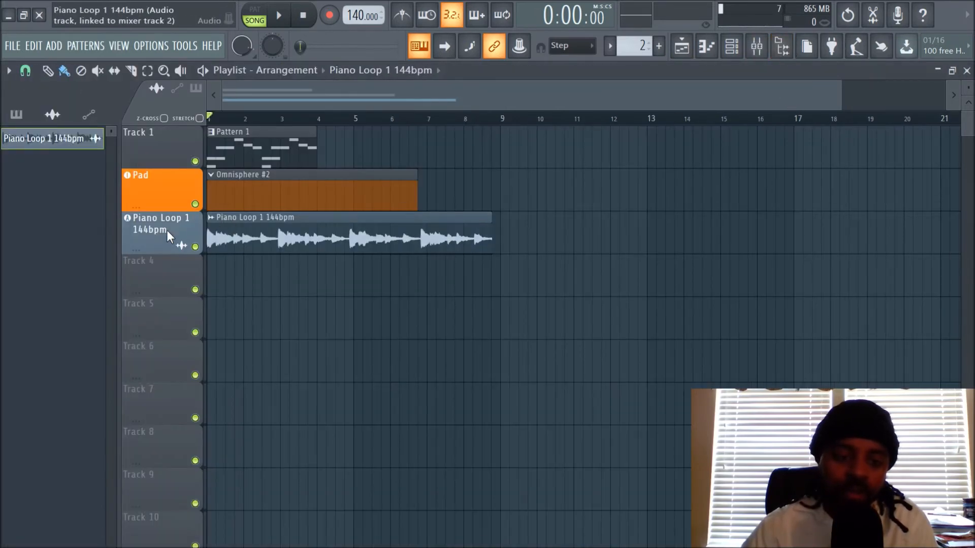
click(732, 54)
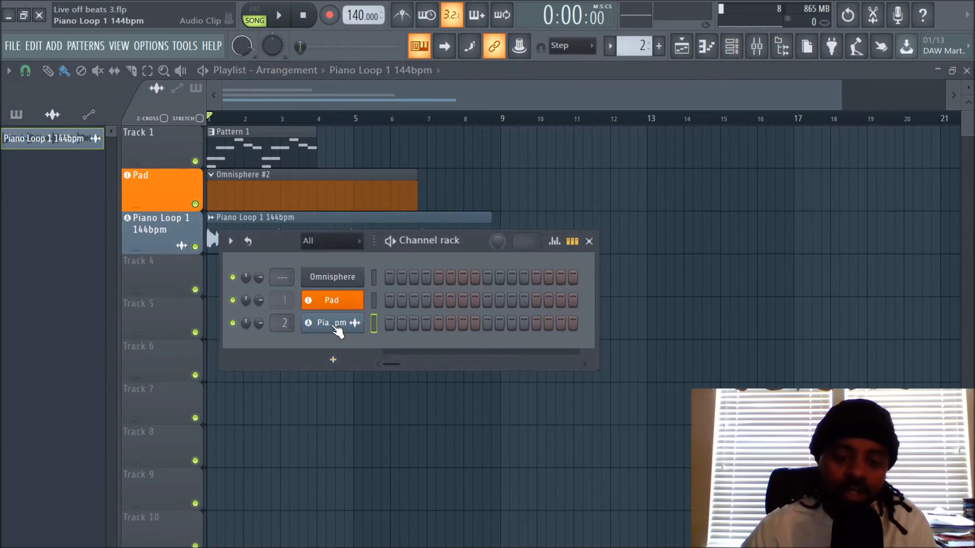
click(757, 47)
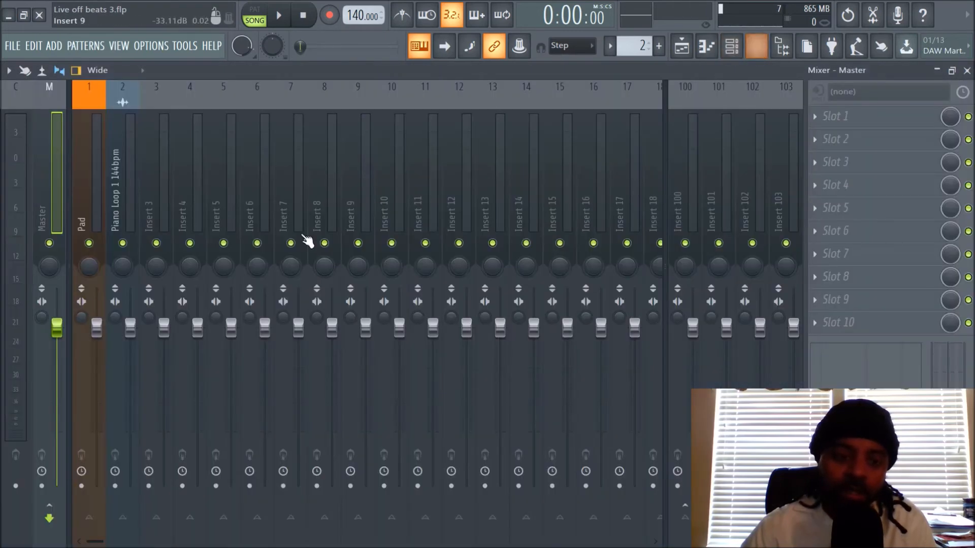
click(123, 129)
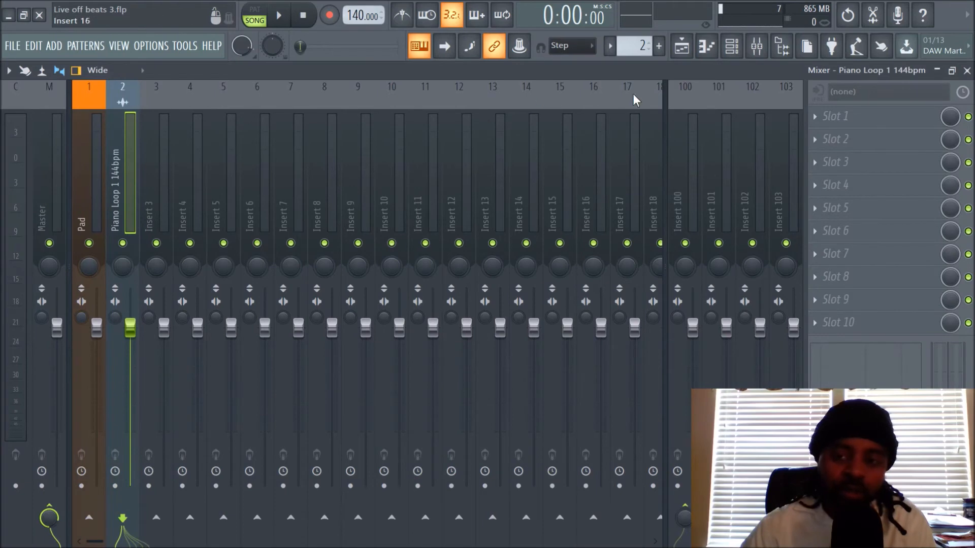
click(681, 46)
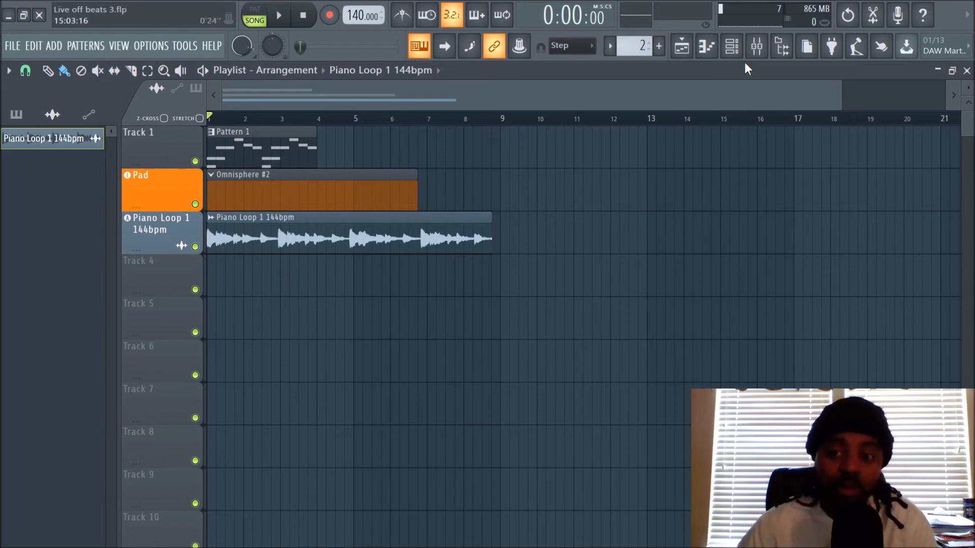
click(766, 51)
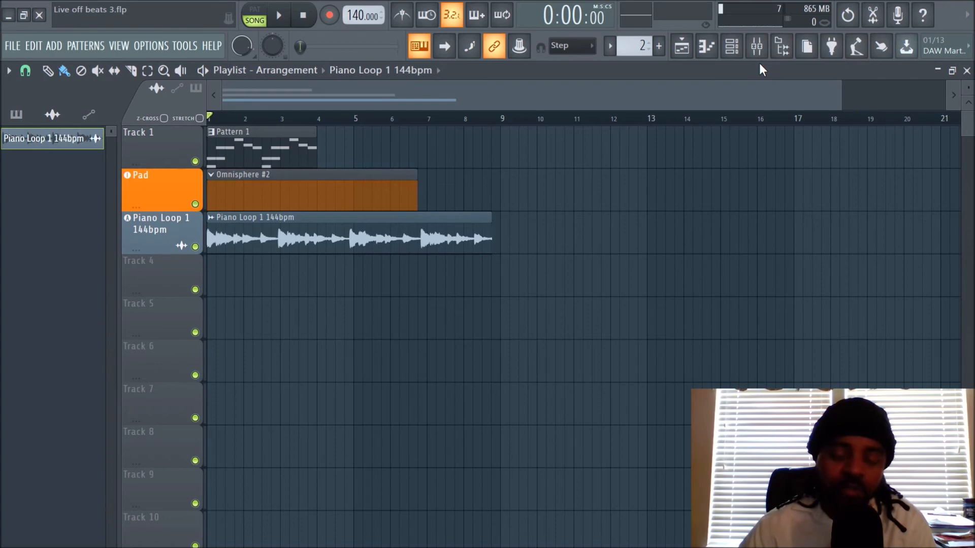
Step: Add Piano Loop 1 144bpm from the browser to playlist Track 4 as an instrument track
click(782, 47)
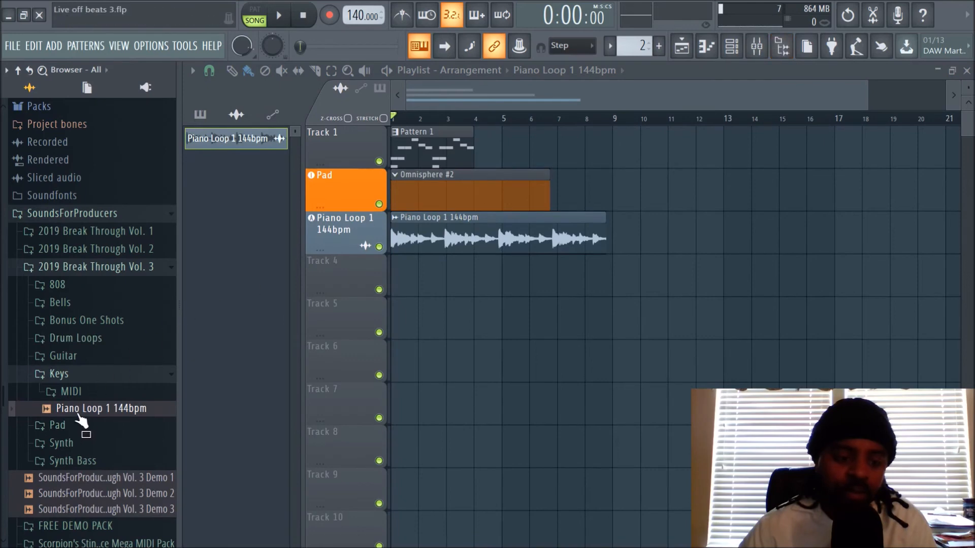
drag(79, 414, 347, 288)
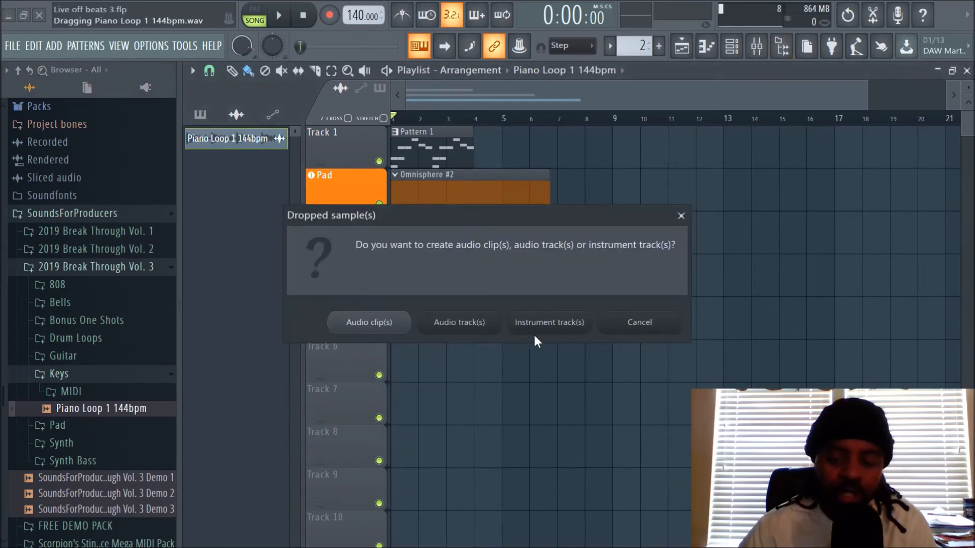
click(560, 328)
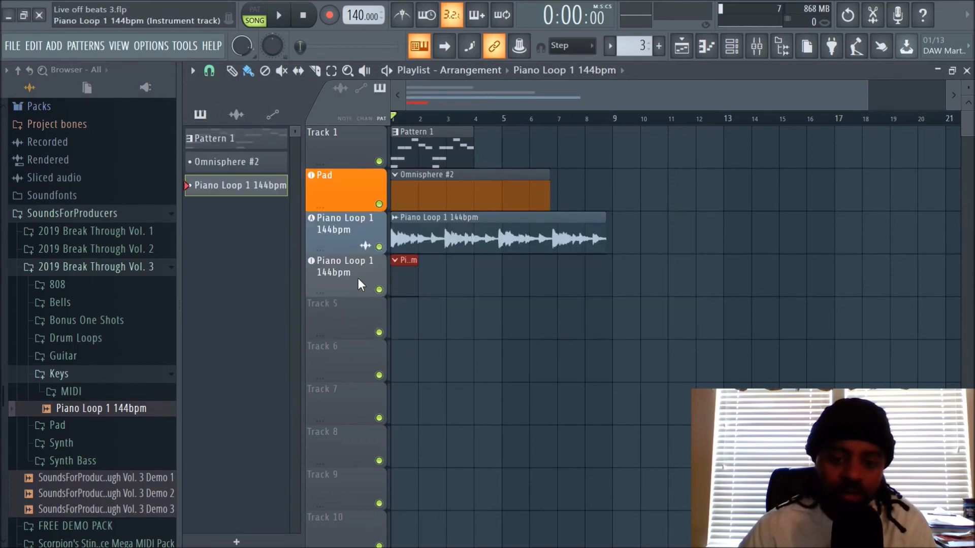
Step: Hide the browser and examine the Piano Loop instrument channel in the channel rack and its linked mixer track 3
click(782, 46)
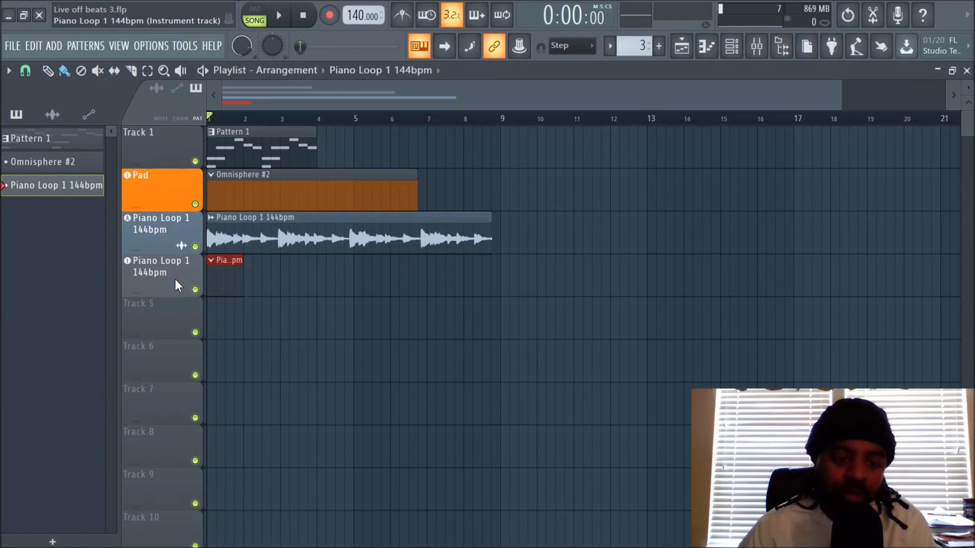
click(732, 46)
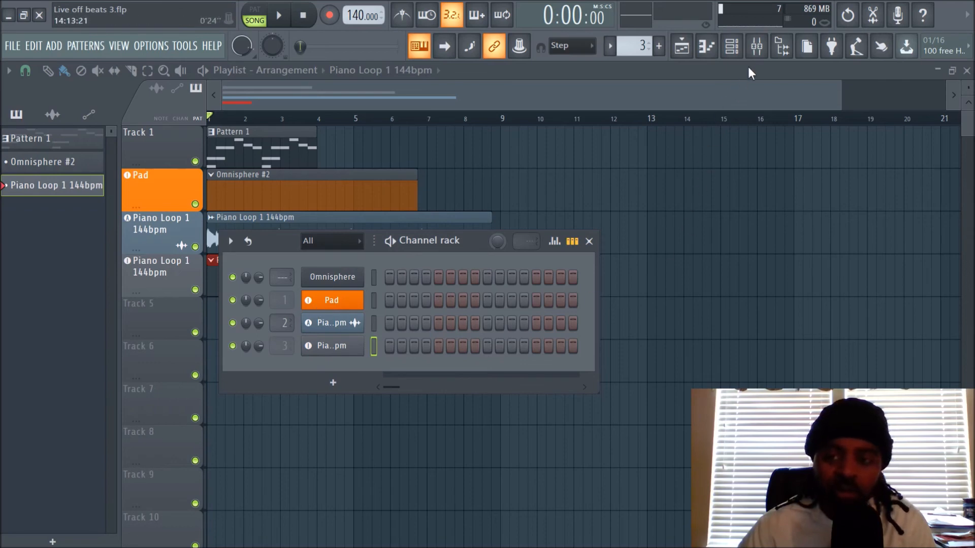
click(759, 49)
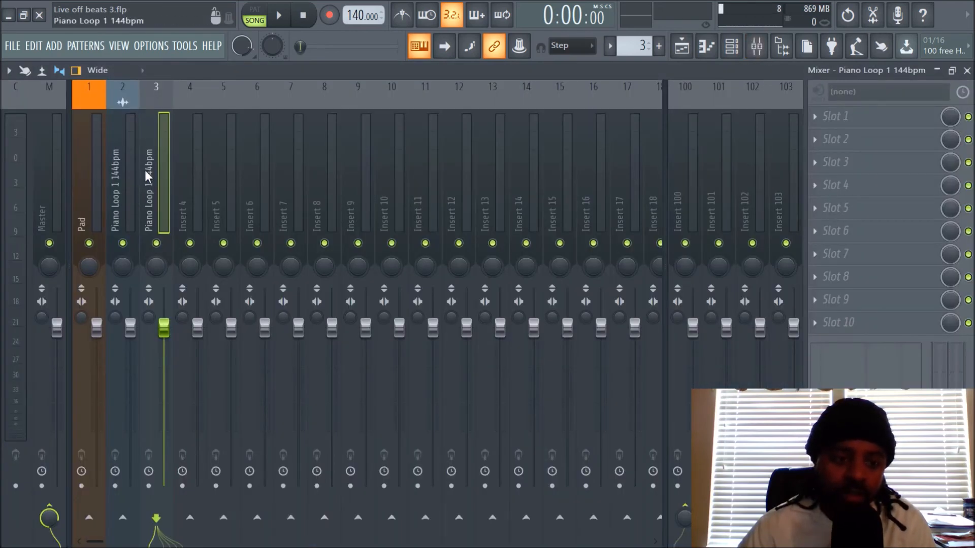
click(734, 48)
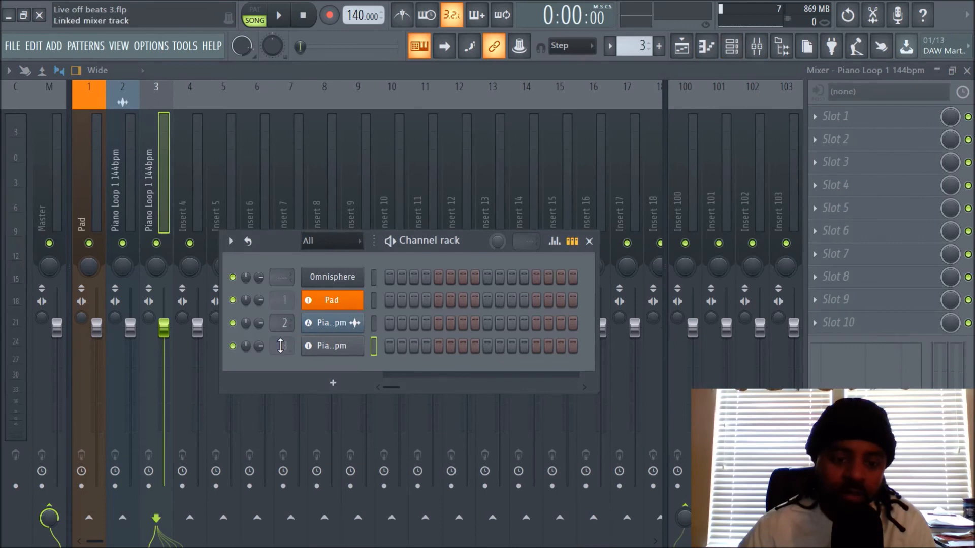
Step: Try moving the Piano Loop instrument channel's linked mixer track to inserts 4 and 5, returning it to track 3
scroll(280, 346, down, 2)
scroll(281, 346, up, 2)
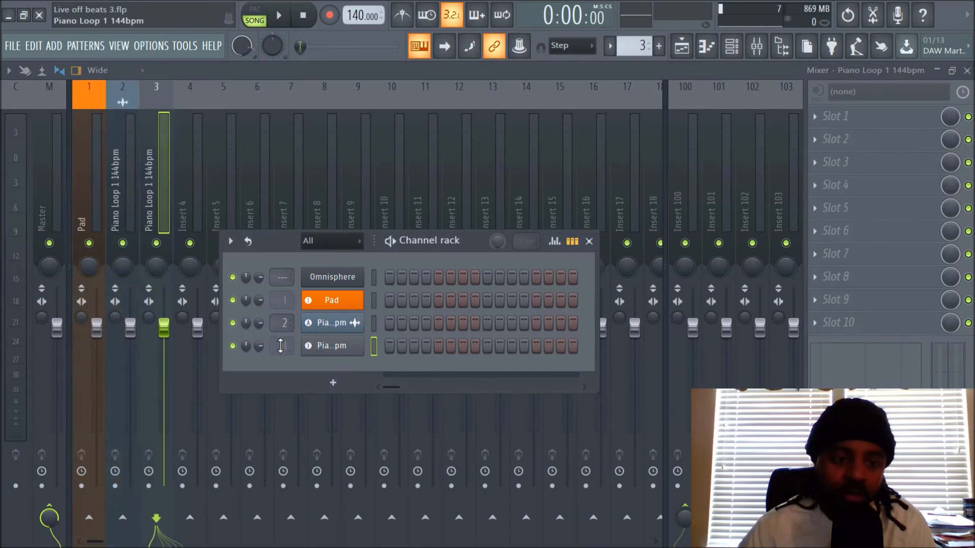
scroll(280, 346, up, 1)
scroll(281, 346, down, 1)
scroll(280, 346, up, 2)
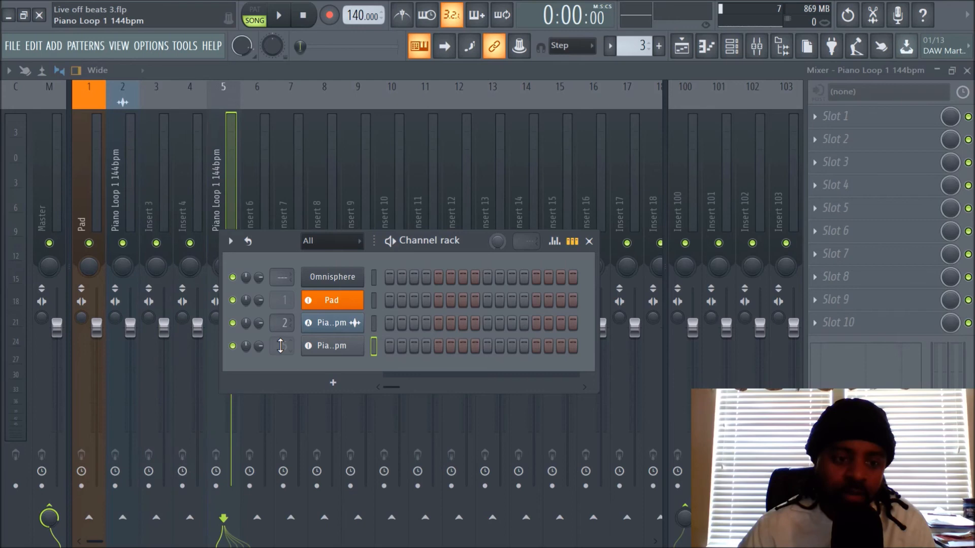
scroll(280, 346, down, 2)
scroll(280, 346, up, 2)
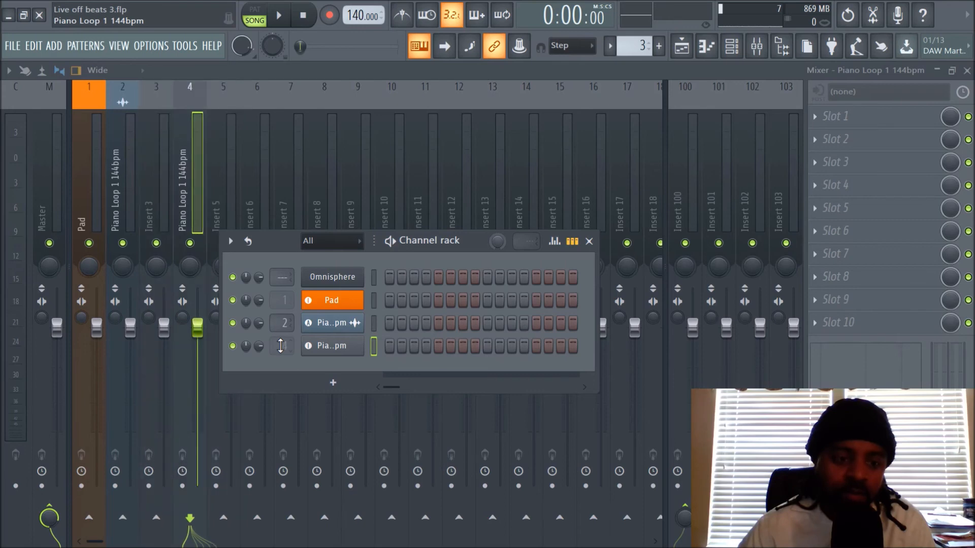
scroll(280, 345, down, 2)
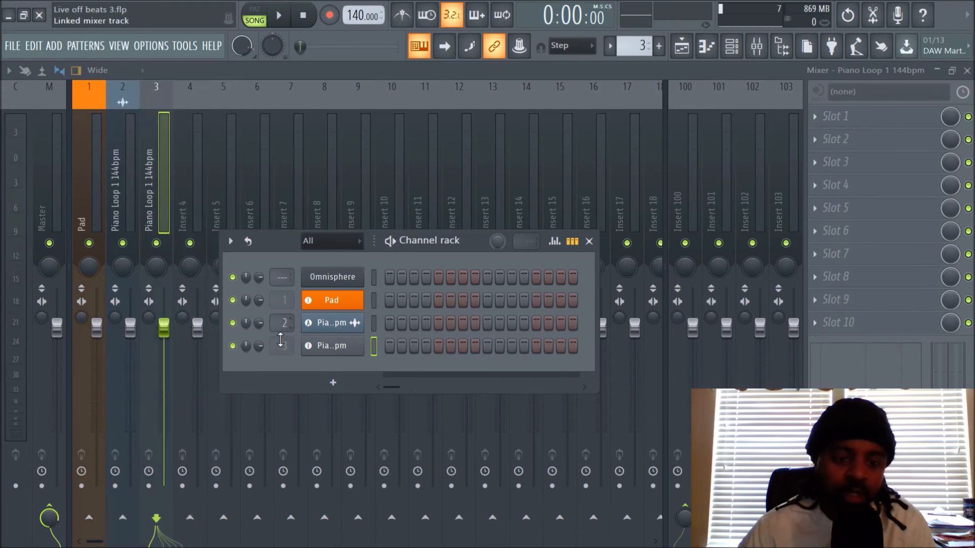
Step: Try routing the Piano Loop audio channel to mixer inserts 3, 4 and 5, returning it to track 2
scroll(285, 326, down, 1)
scroll(276, 327, down, 1)
scroll(276, 326, up, 1)
scroll(276, 326, up, 1)
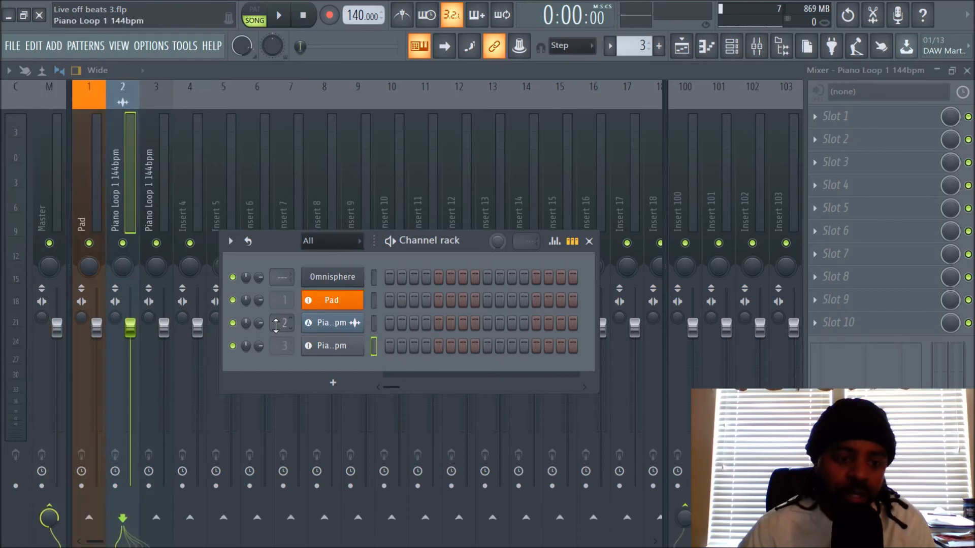
scroll(279, 326, up, 1)
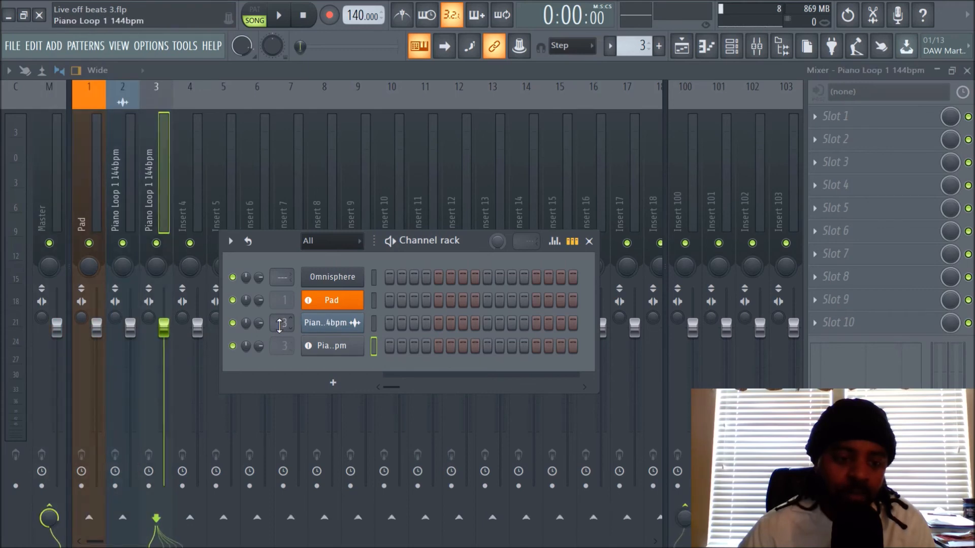
scroll(279, 326, up, 2)
scroll(279, 326, down, 2)
scroll(280, 327, down, 1)
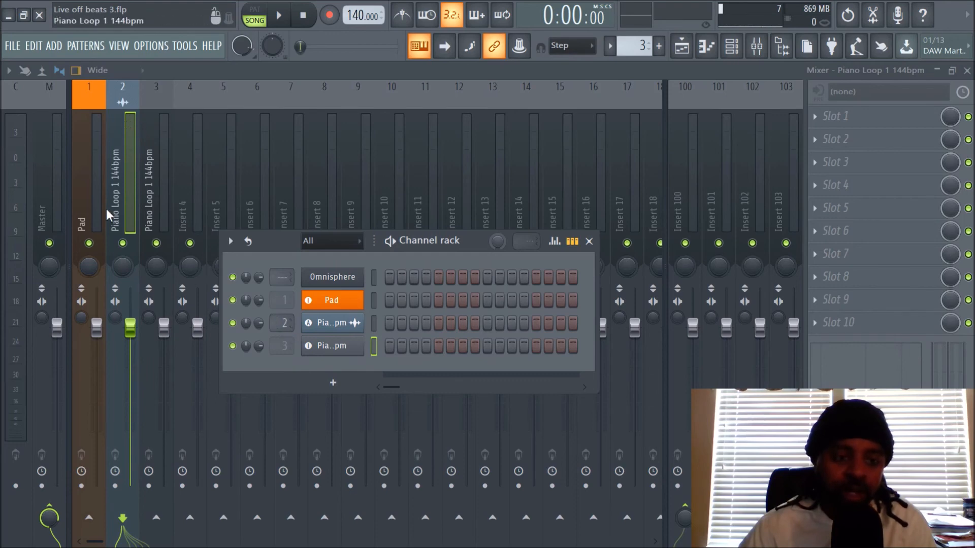
scroll(285, 322, up, 4)
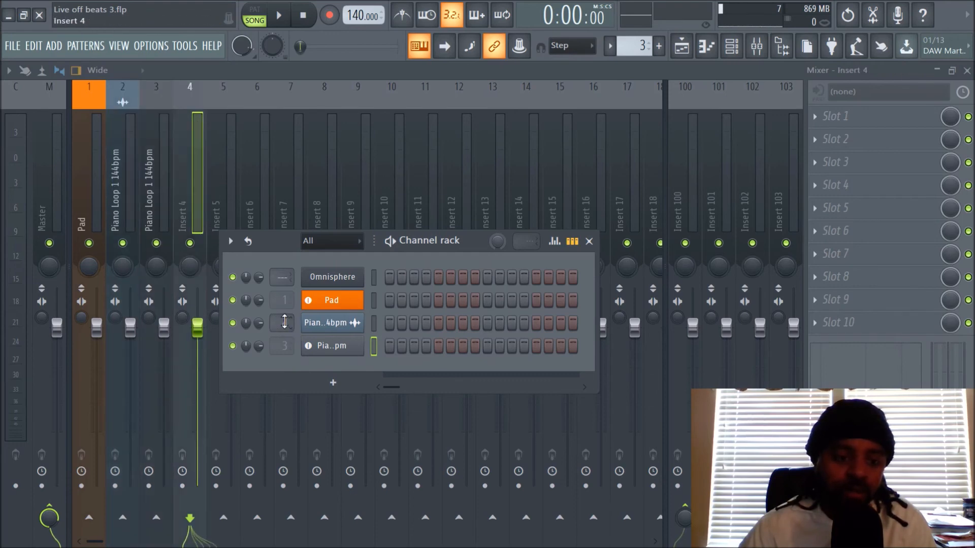
scroll(281, 322, down, 3)
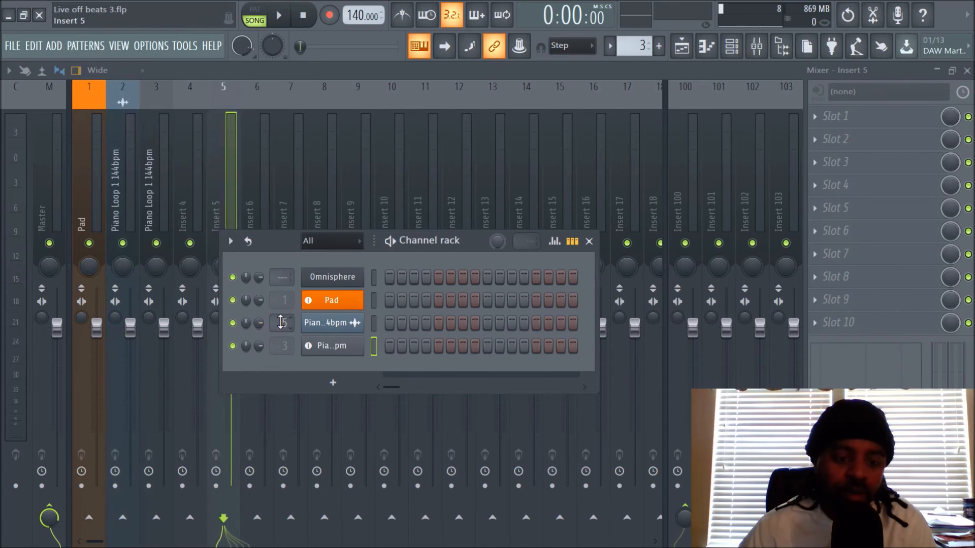
scroll(281, 321, down, 1)
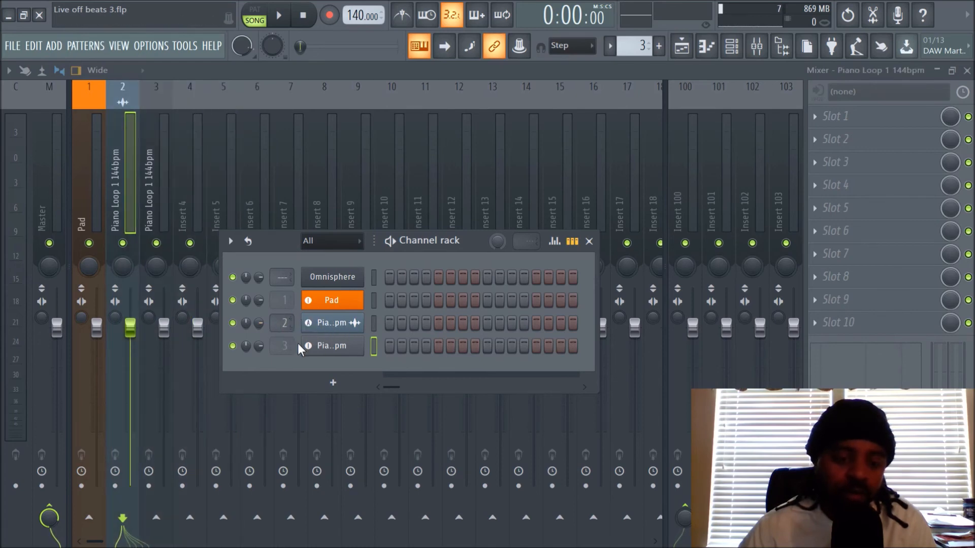
Step: Shift the Piano Loop instrument channel's mixer link to insert 5 again and bring it back to track 3
scroll(280, 347, up, 2)
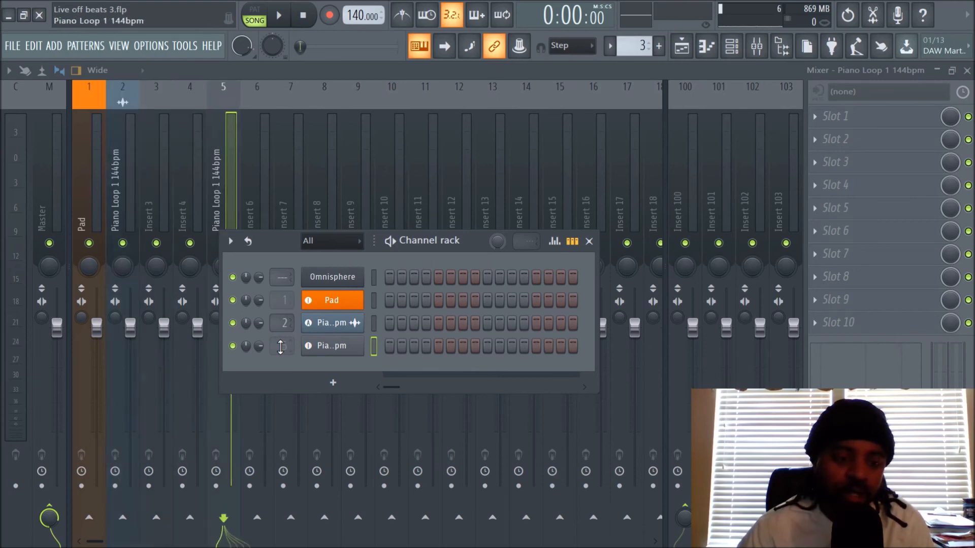
scroll(280, 348, up, 1)
scroll(280, 348, down, 3)
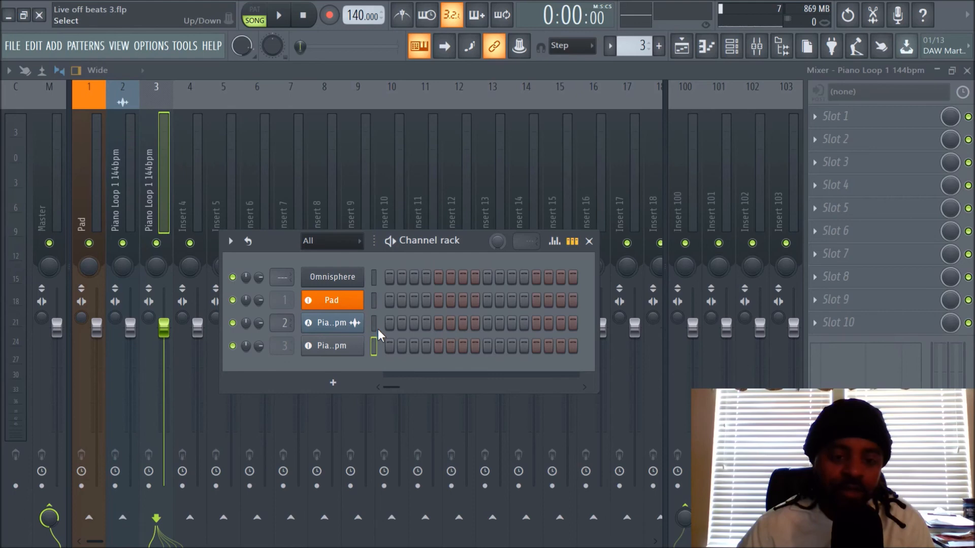
Step: Return to the playlist and extend the Piano Loop 1 144bpm clip on the fourth track to bar 9
click(681, 46)
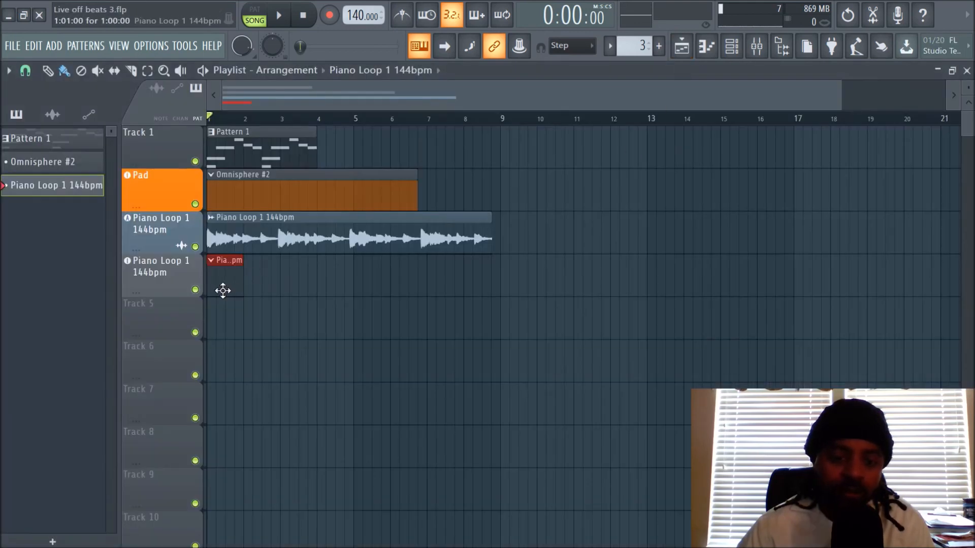
drag(243, 279, 492, 280)
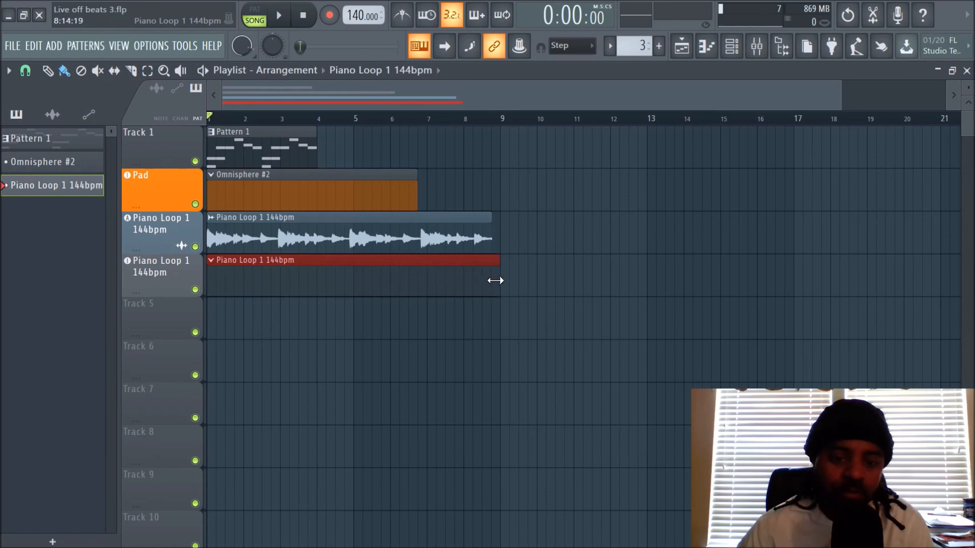
Step: Solo the Piano Loop 1 144bpm instrument track and play the song for a few bars, then stop playback
right_click(195, 290)
click(279, 17)
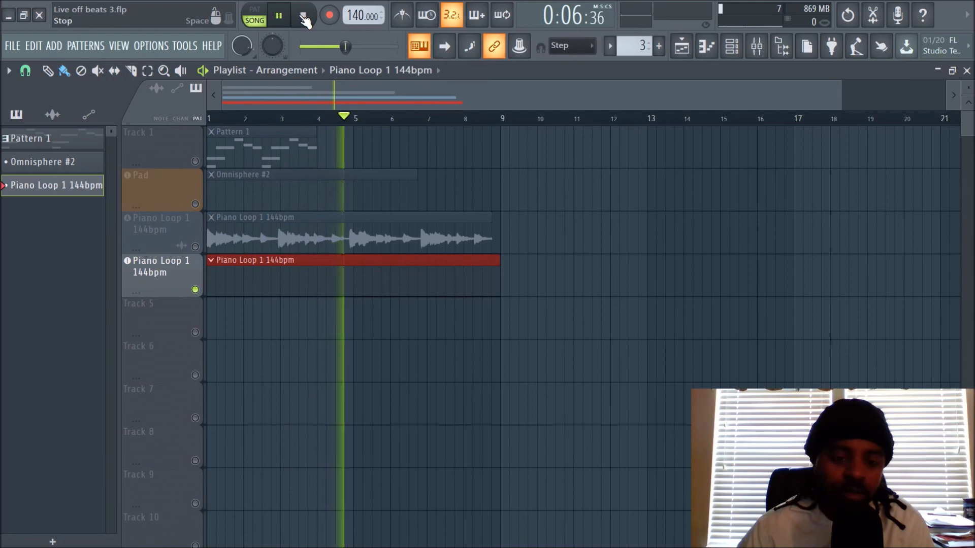
click(303, 16)
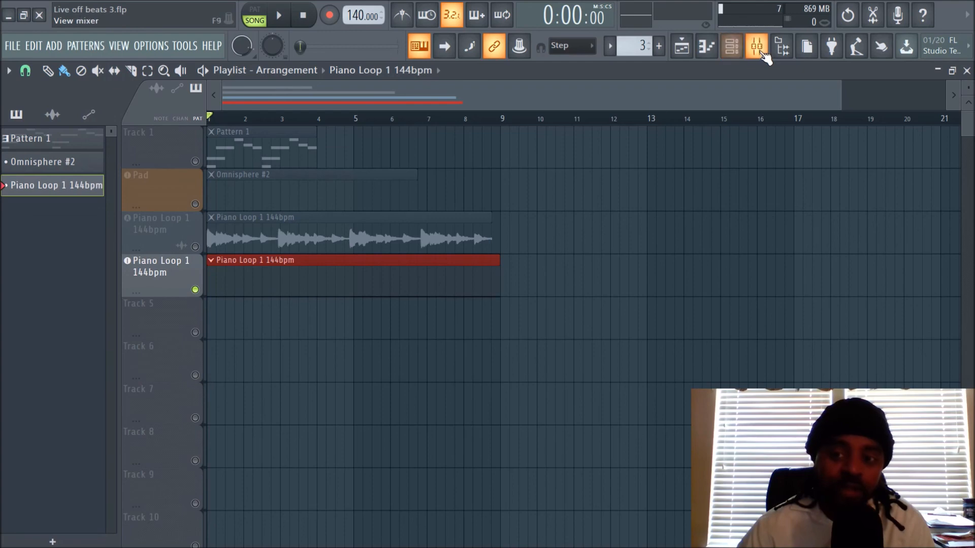
Step: Show the channel rack over the mixer and test the Piano Loop instrument channel's link on insert 4, restoring it to track 3
click(740, 52)
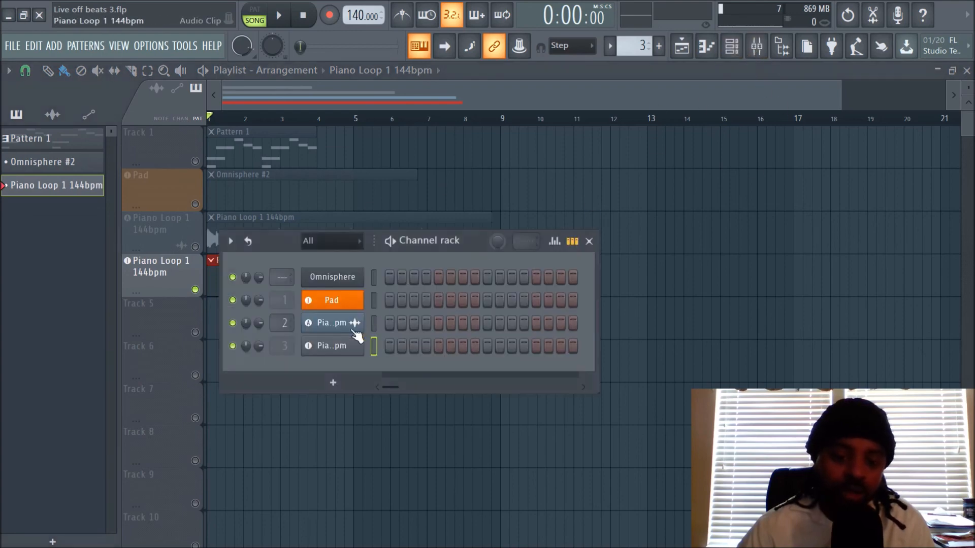
click(762, 48)
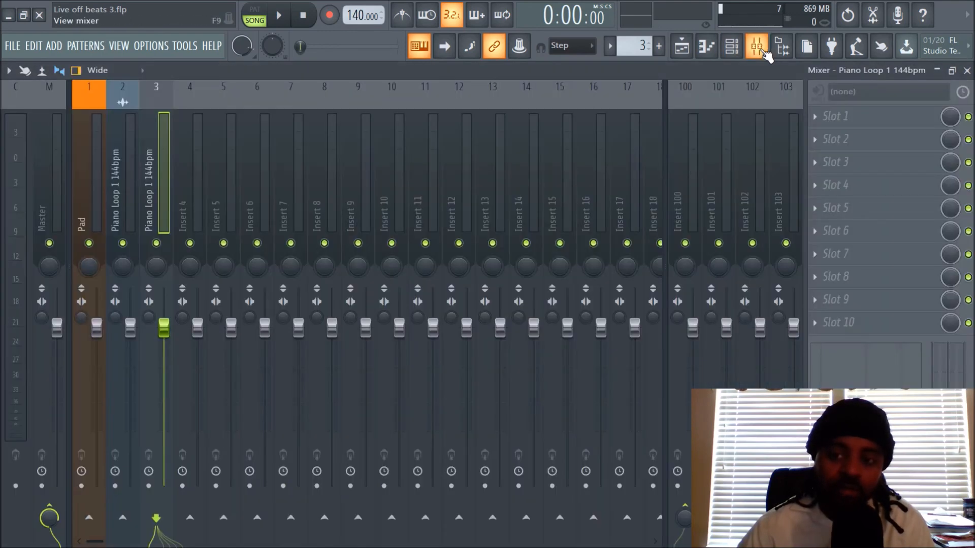
click(732, 46)
scroll(279, 350, up, 4)
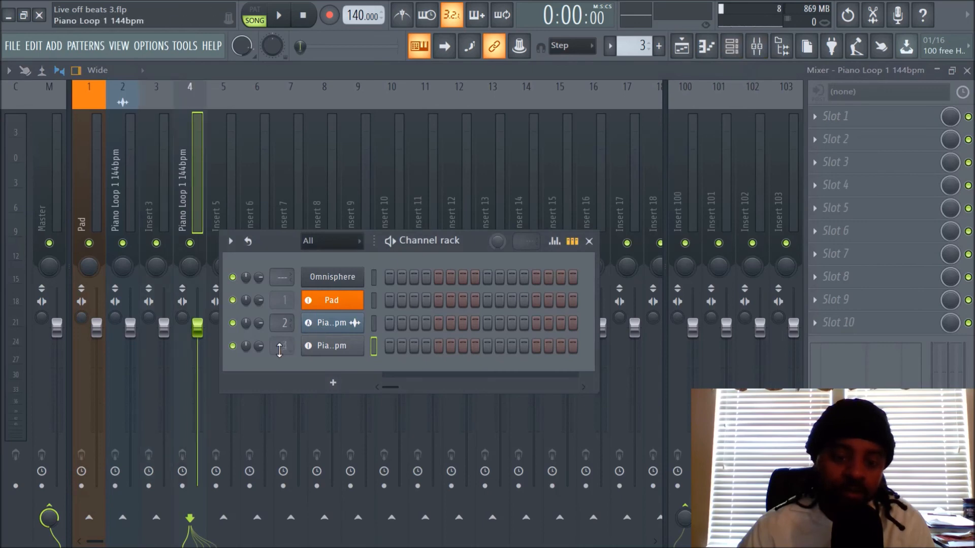
scroll(280, 350, down, 4)
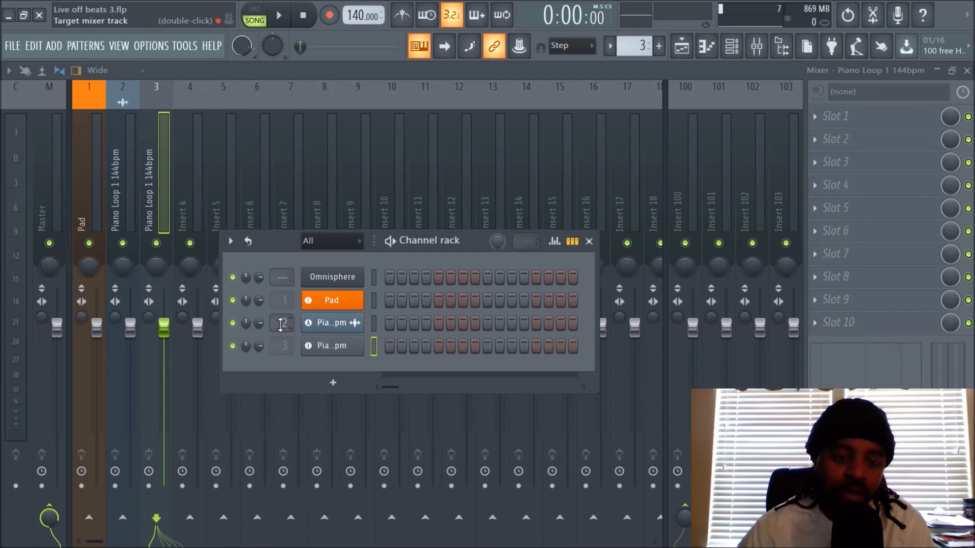
Step: Route the Piano Loop audio channel to mixer insert 4 and return to the playlist
scroll(281, 324, up, 4)
scroll(281, 324, down, 2)
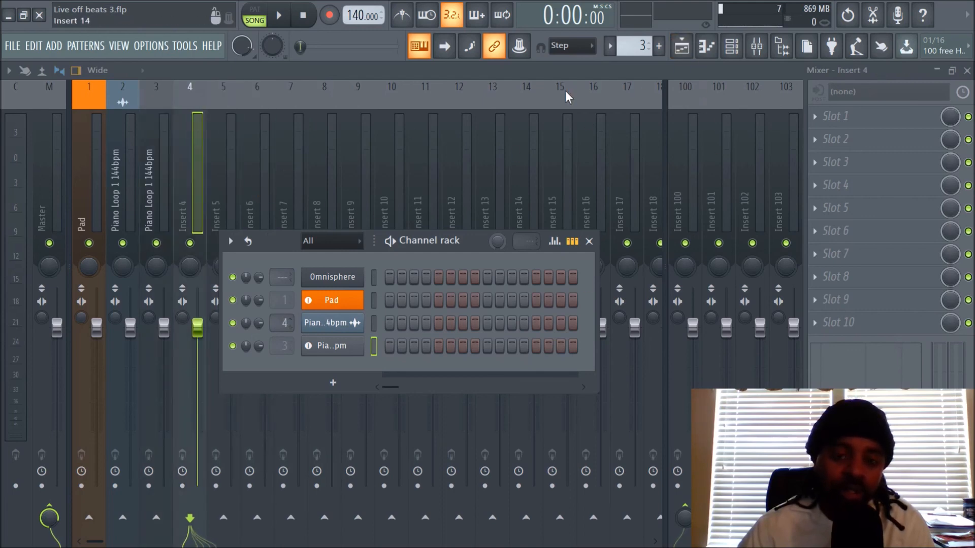
click(684, 53)
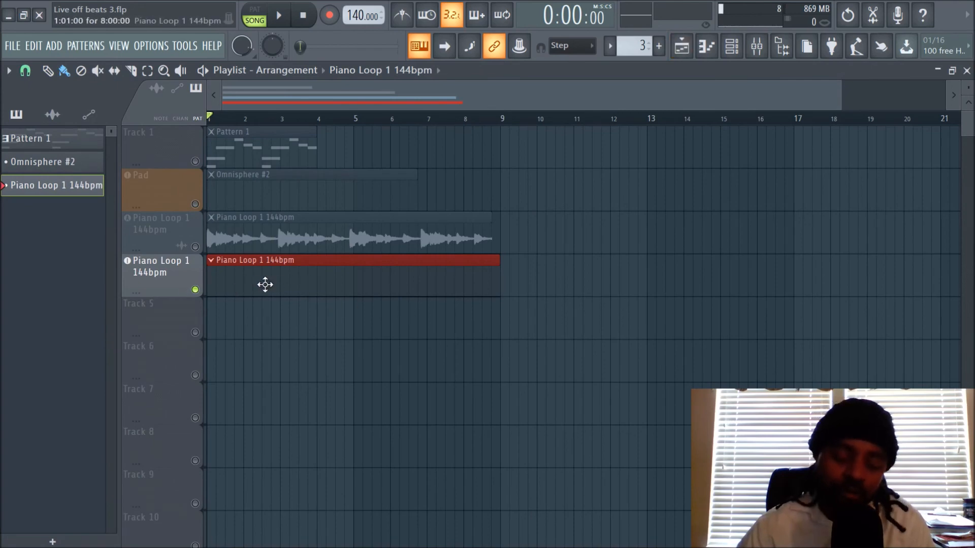